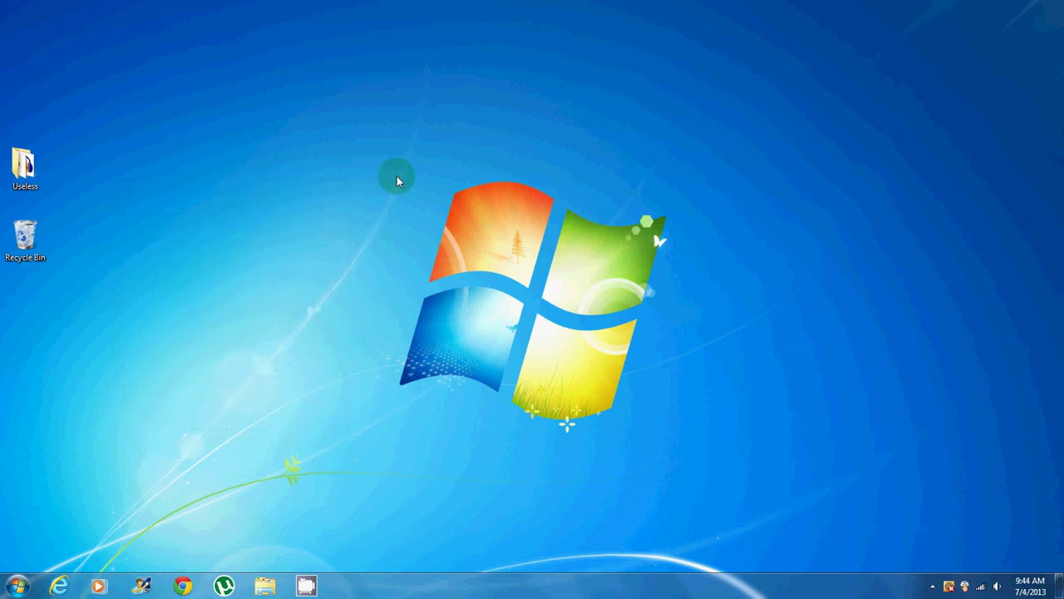
Step: Launch Google Chrome so it opens on the Google home page
drag(353, 177, 707, 440)
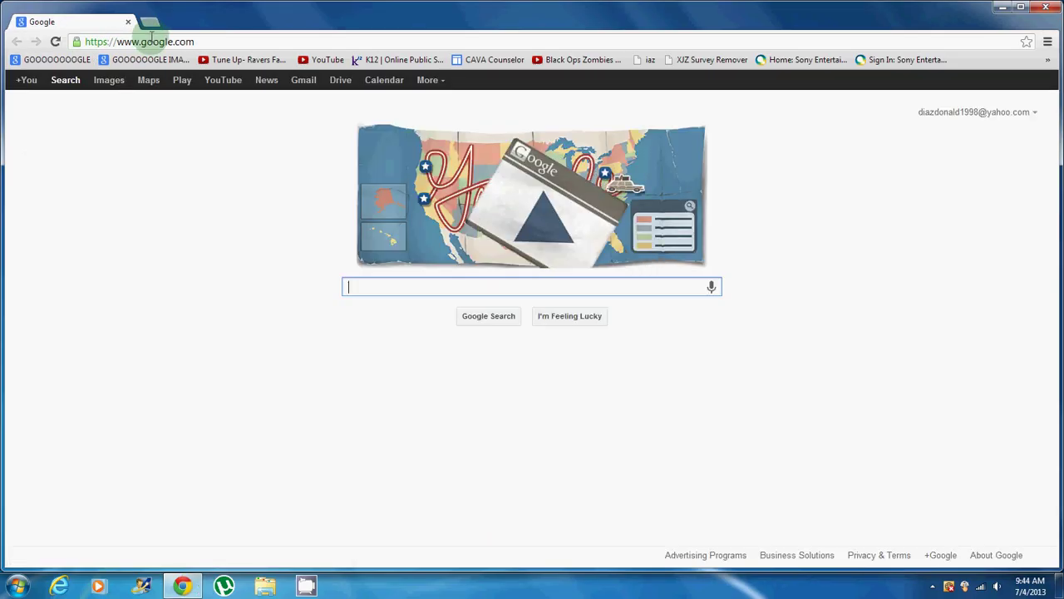
Step: Replace the address with 192.168.1.254 to load the gateway's Device Status page
click(148, 40)
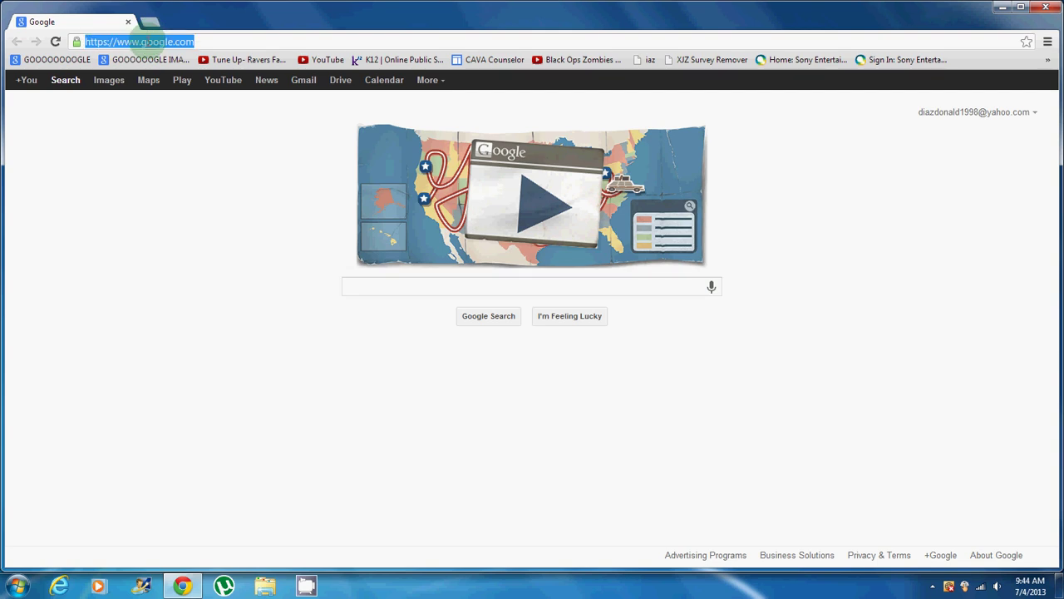
key(BackSpace)
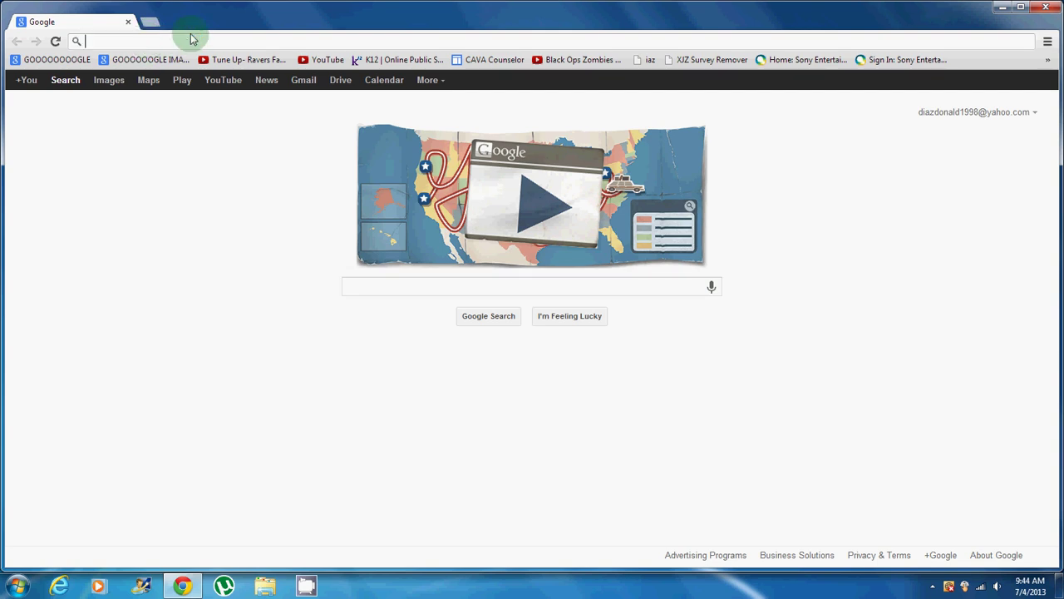
text(192)
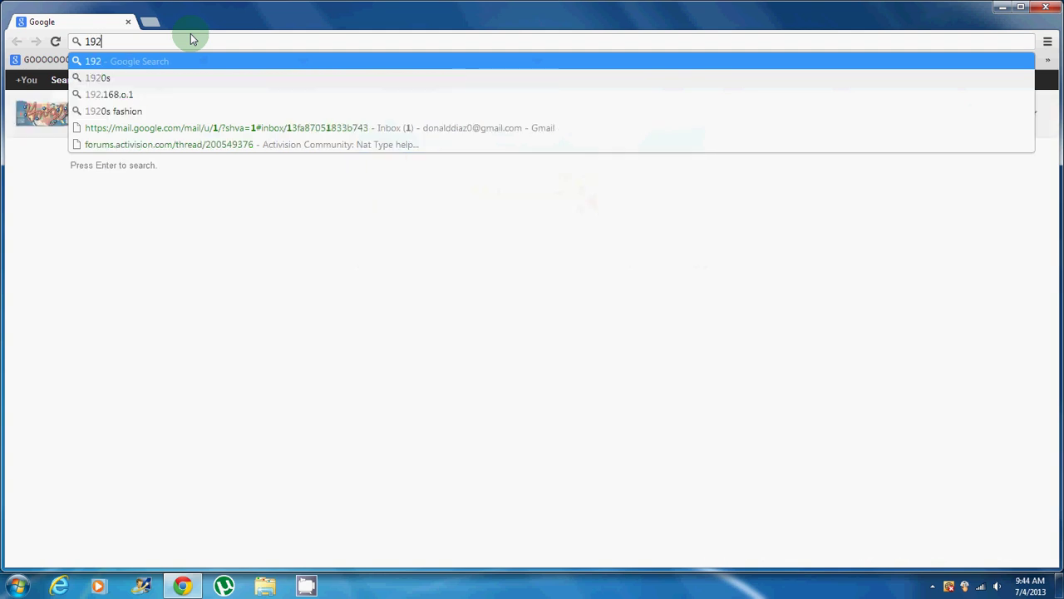
text(.168)
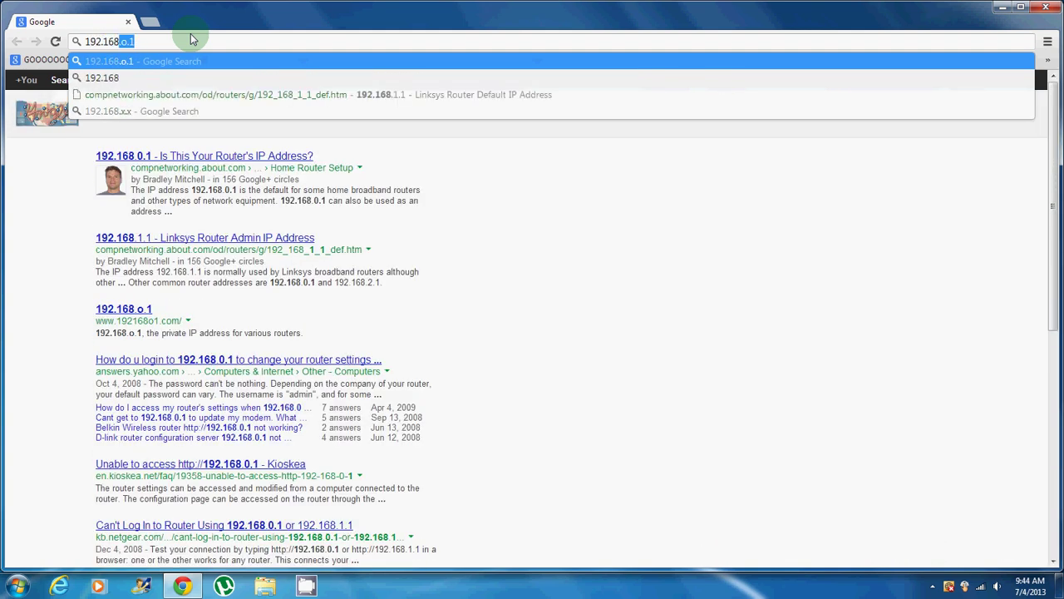
text(.1.254)
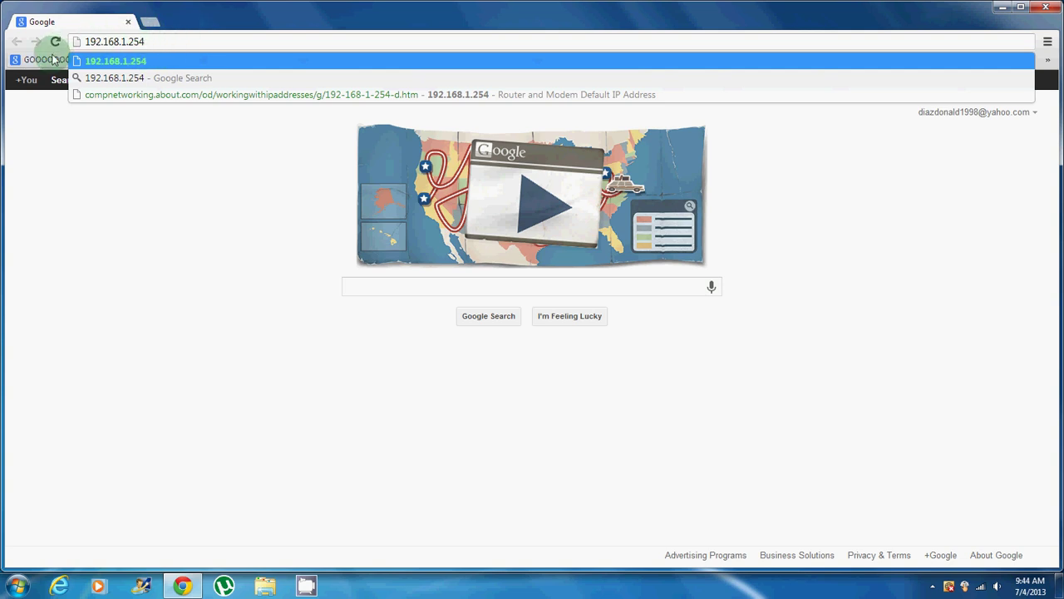
key(Return)
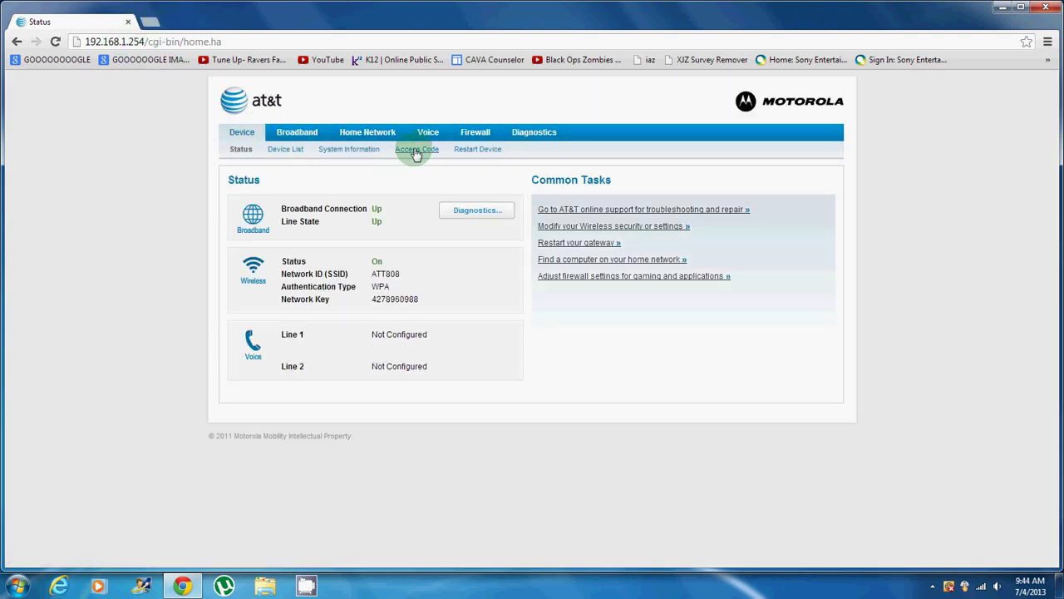
Step: Enter the Device Access Code from the router label and continue to the Firewall summary page
click(413, 153)
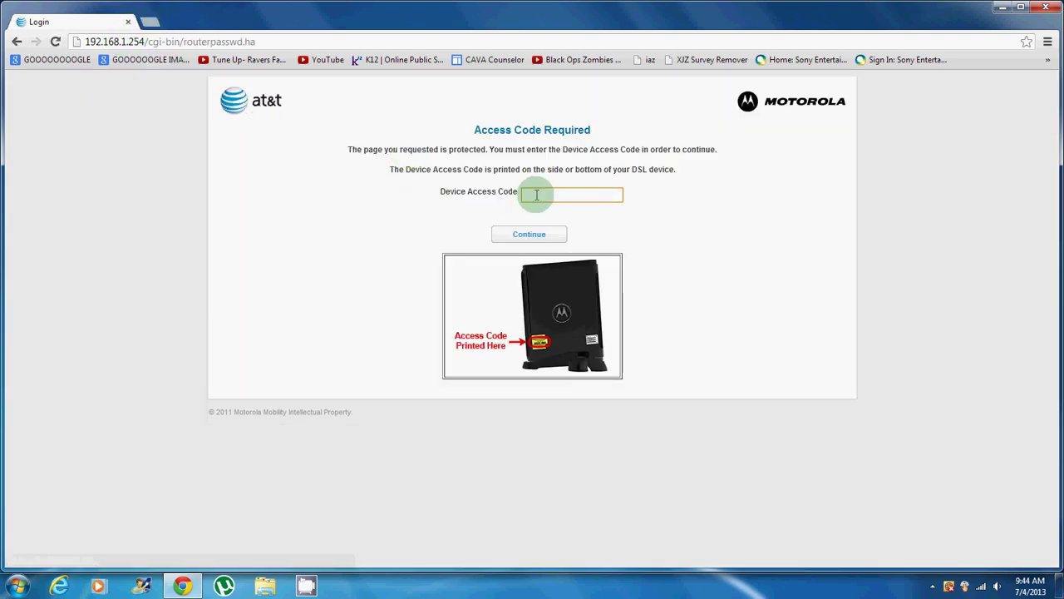
click(536, 196)
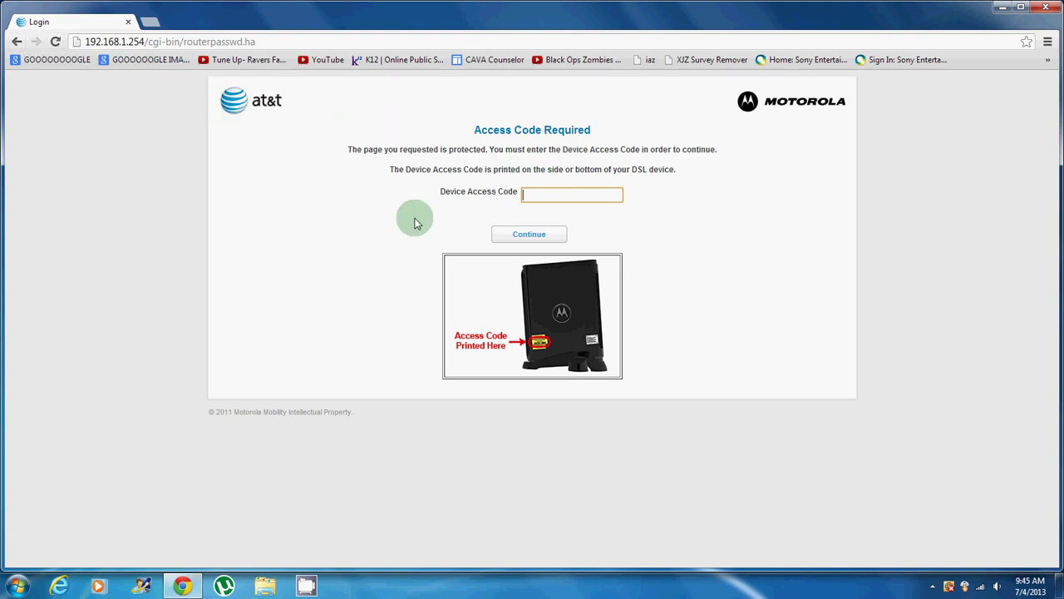
click(308, 585)
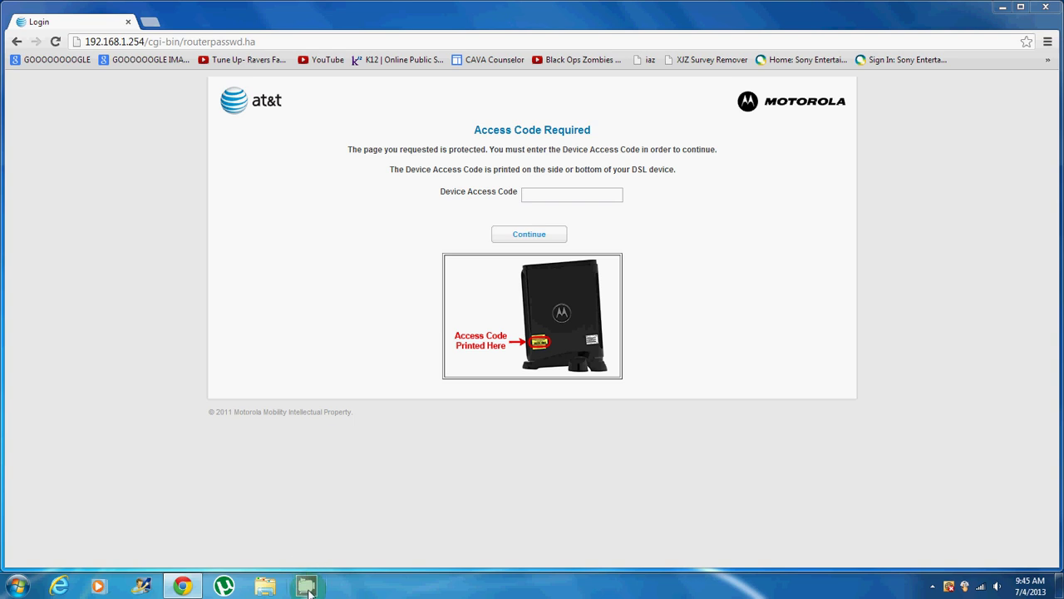
click(316, 579)
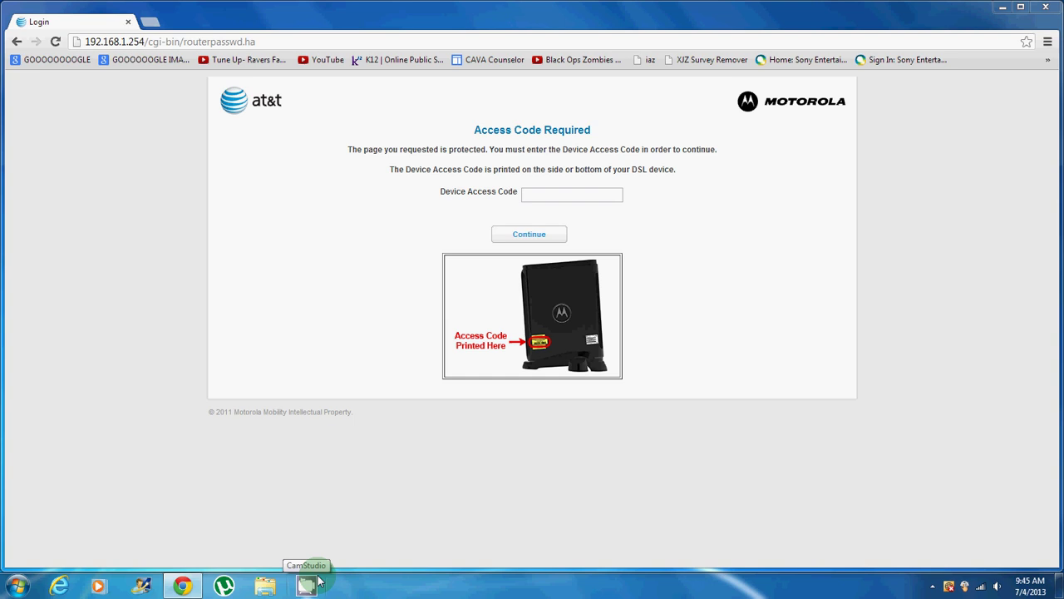
click(456, 210)
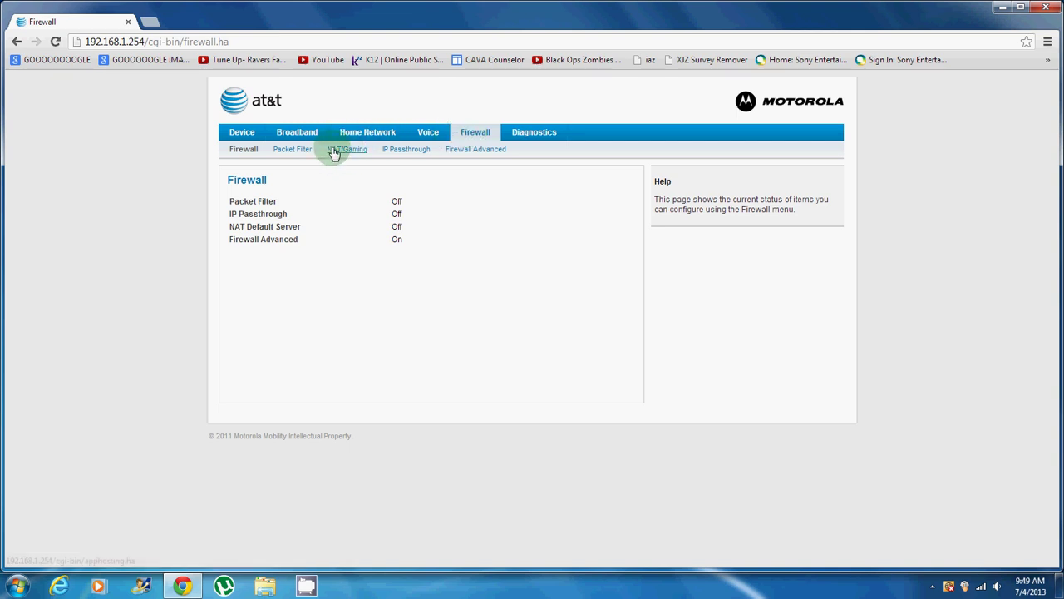
Step: Go to Firewall > NAT/Gaming and open Custom Services listing the 88, 3074, 53 and 80 services
click(476, 136)
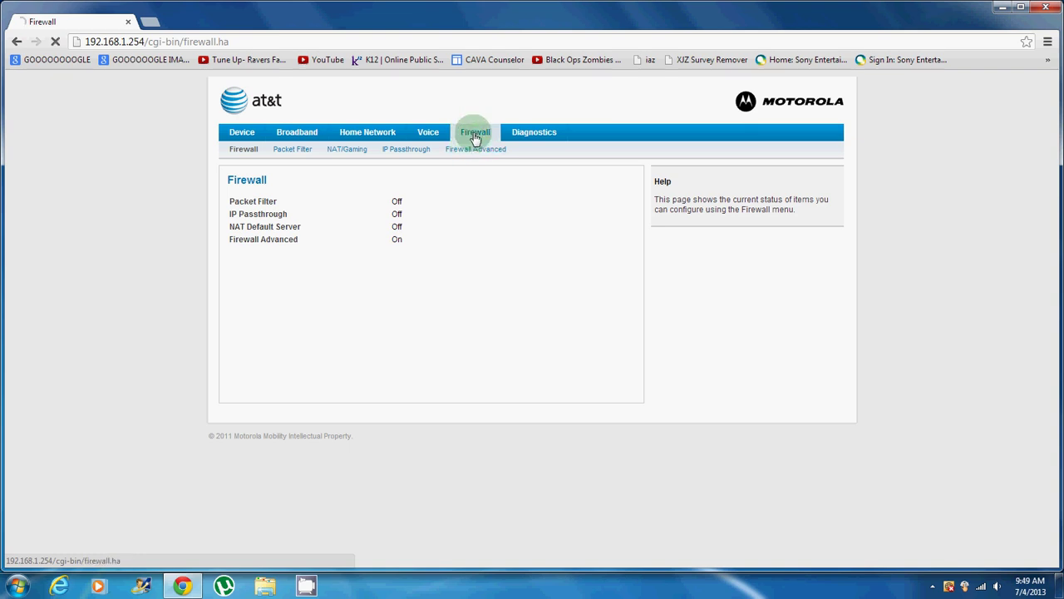
click(346, 154)
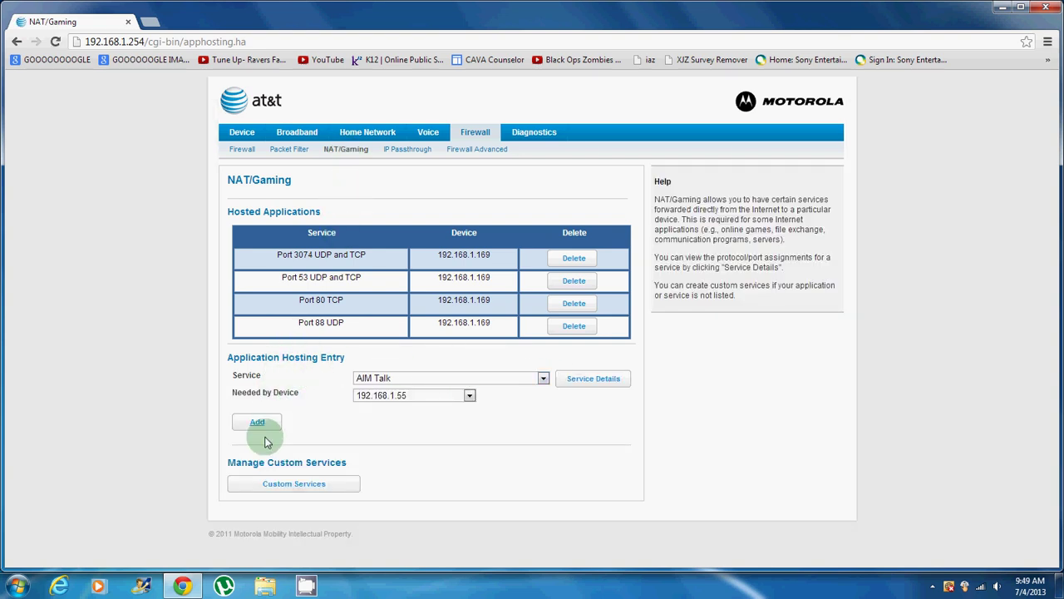
click(282, 489)
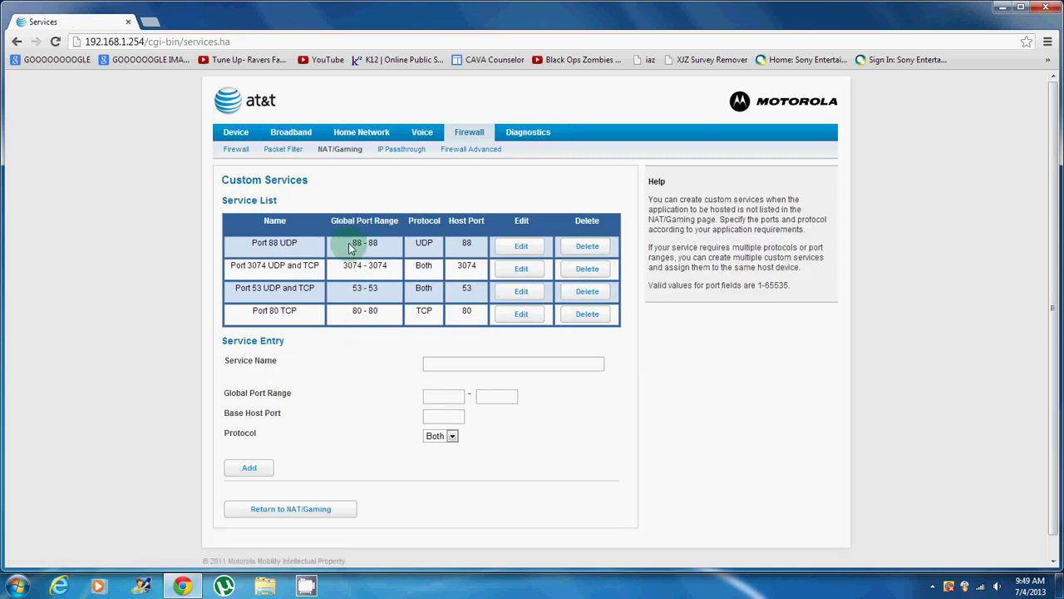
Step: Highlight the existing service names, then clear the selection
drag(236, 243, 499, 269)
click(637, 274)
drag(637, 274, 405, 214)
click(297, 213)
Step: Try adding 'Port 88 UDP' with range 88–88, host port 88, protocol UDP; it's rejected as a duplicate
click(428, 363)
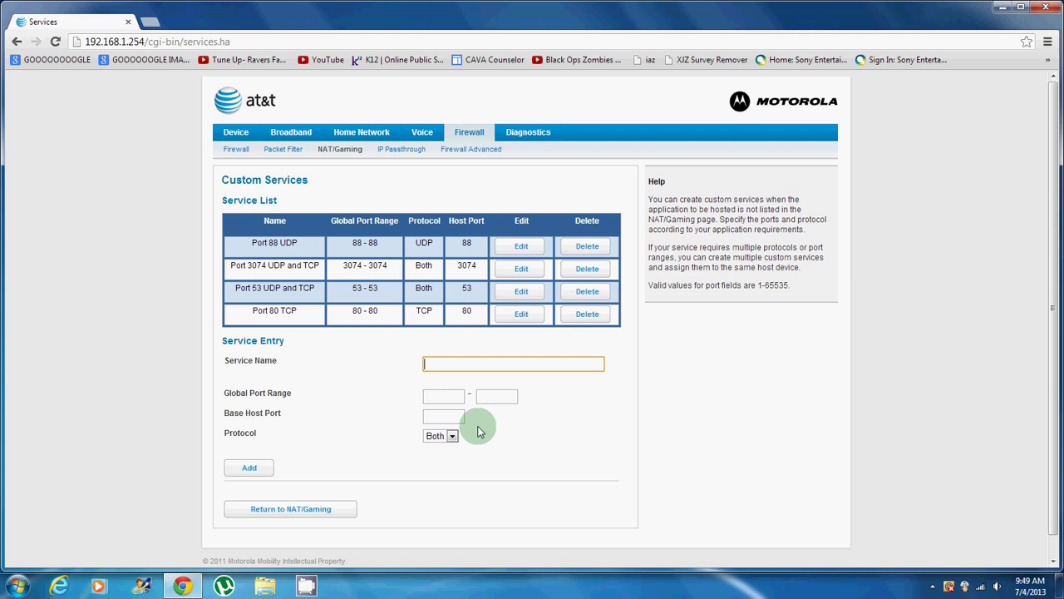
text(Port 88 UDP)
click(446, 396)
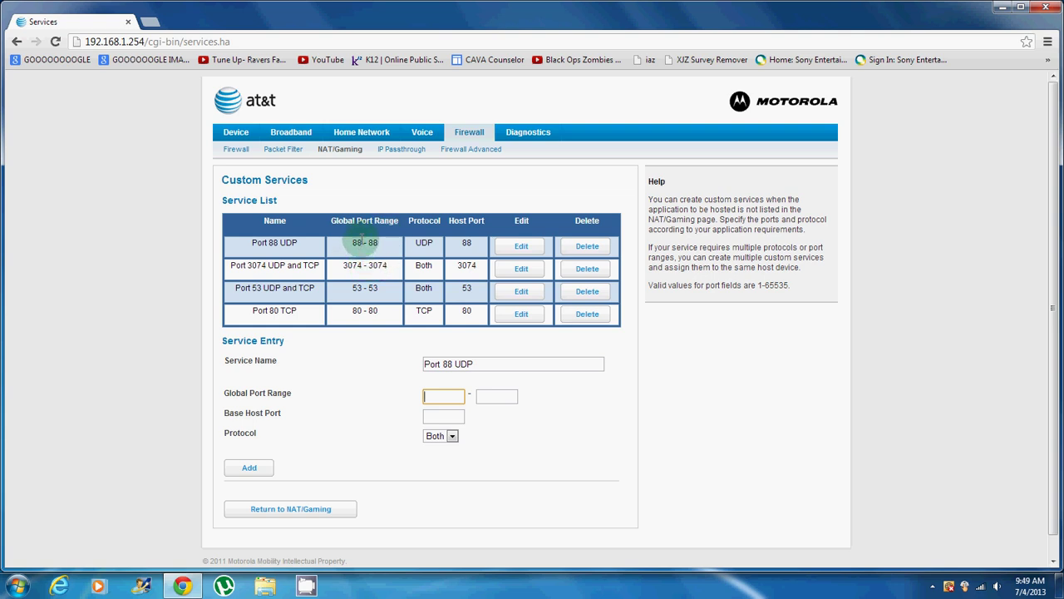
text(88)
key(Tab)
text(88)
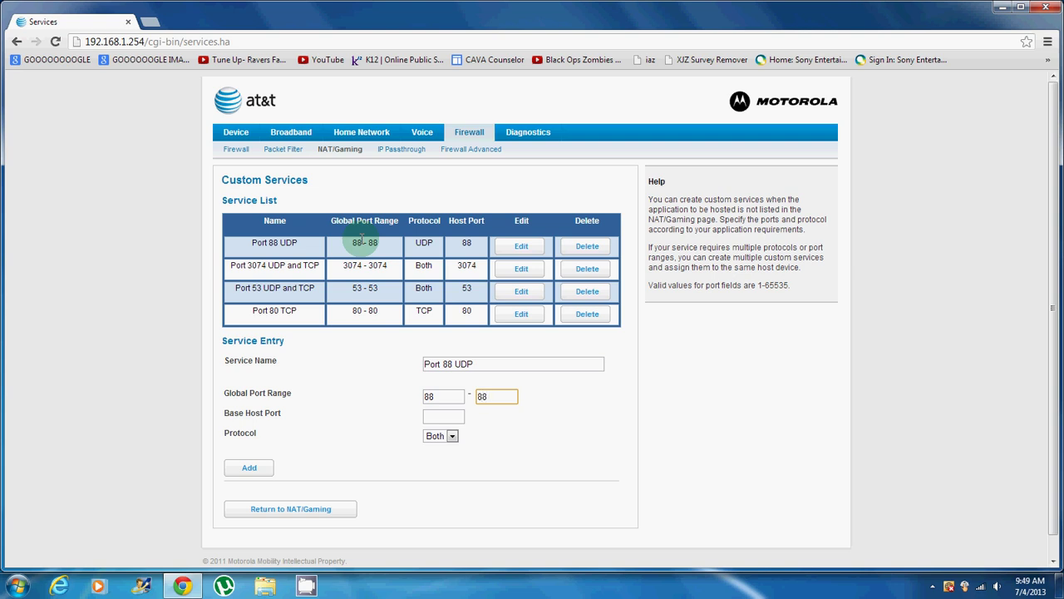
key(Tab)
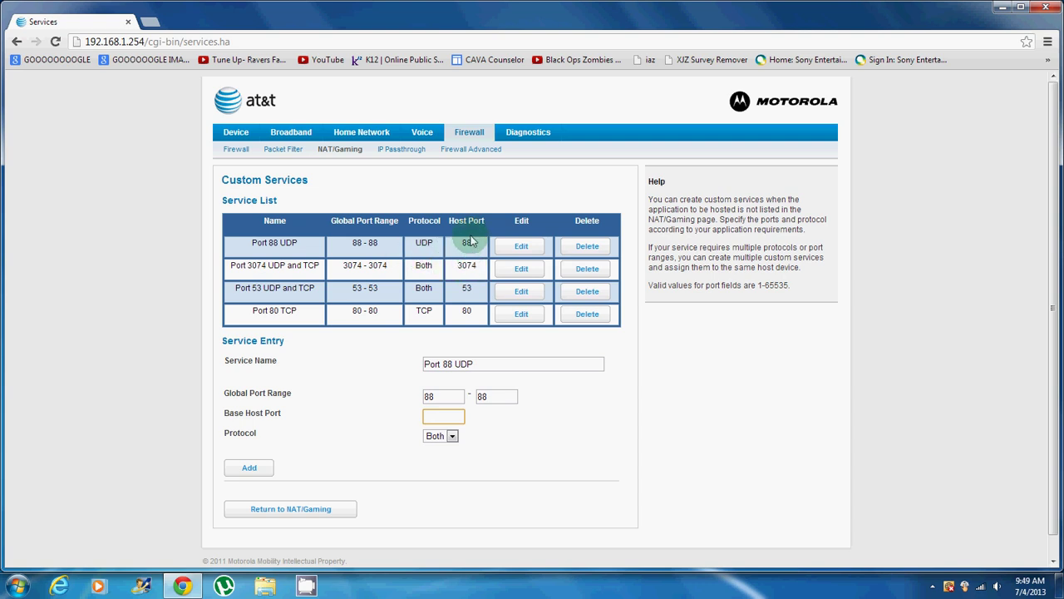
text(88)
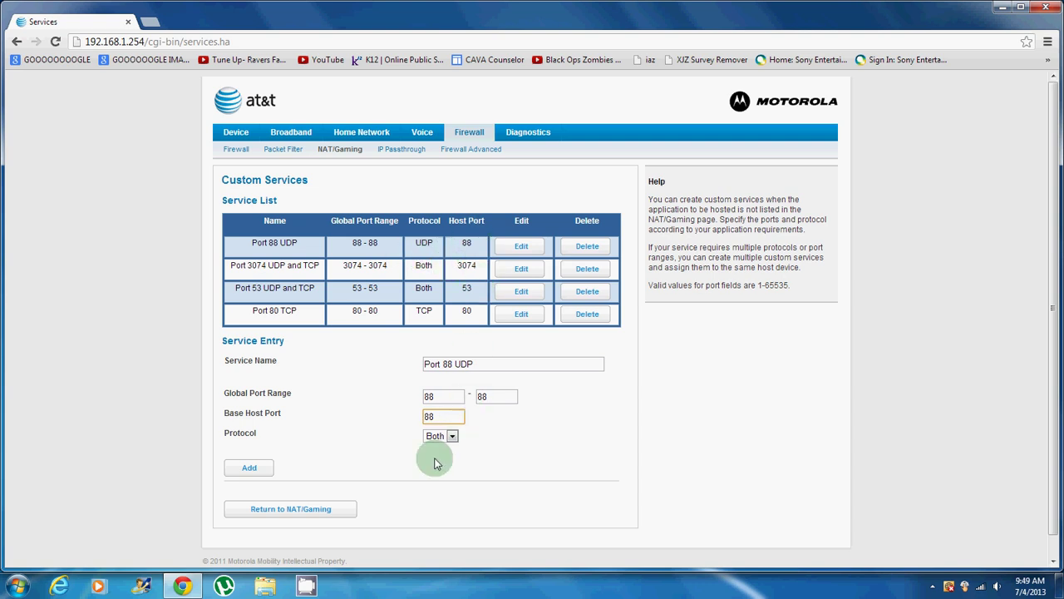
click(443, 437)
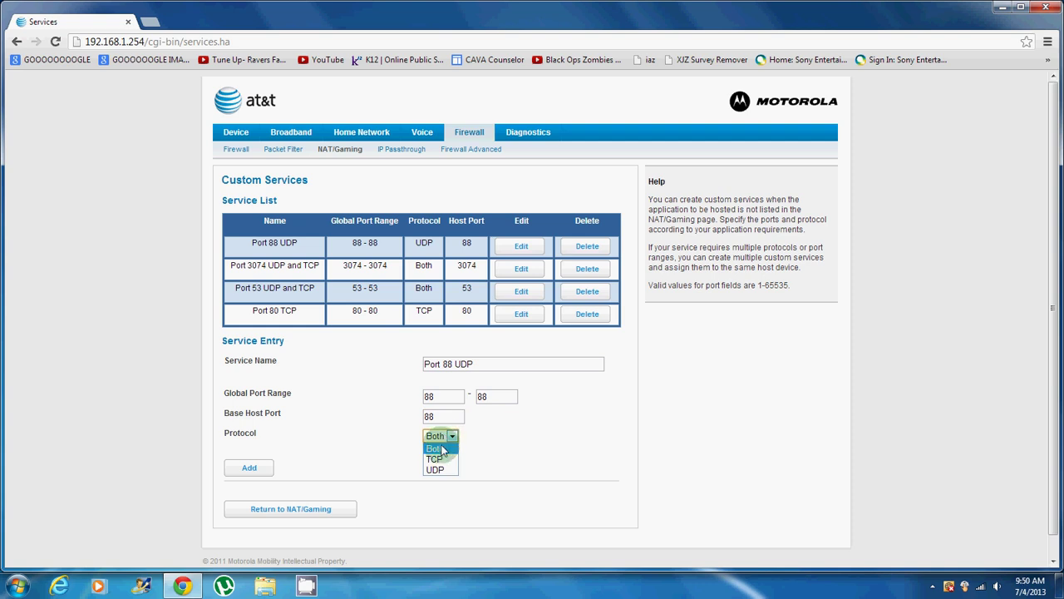
click(443, 471)
click(258, 468)
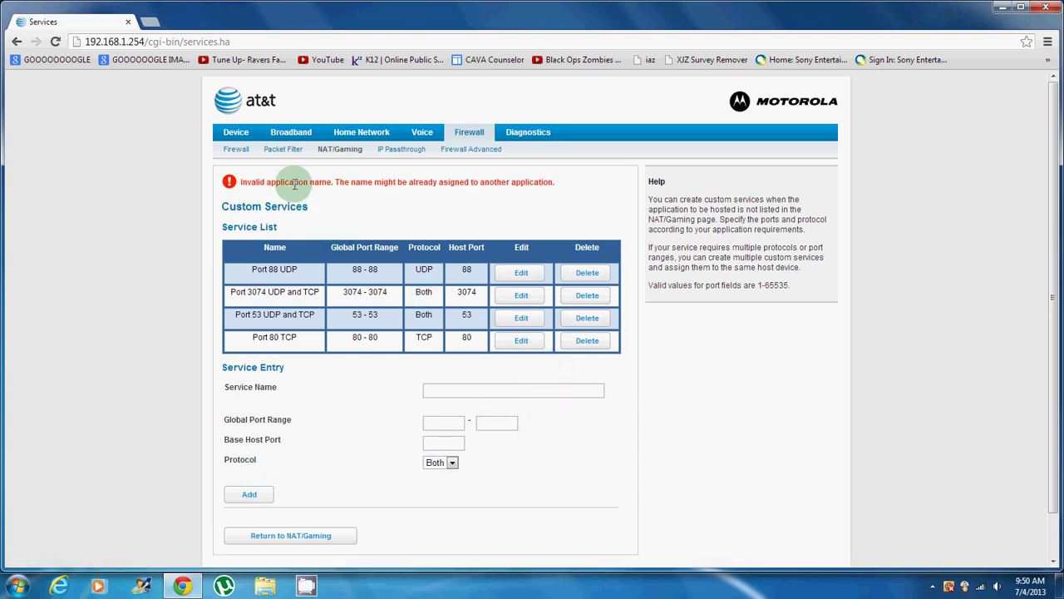
scroll(416, 250, down, 1)
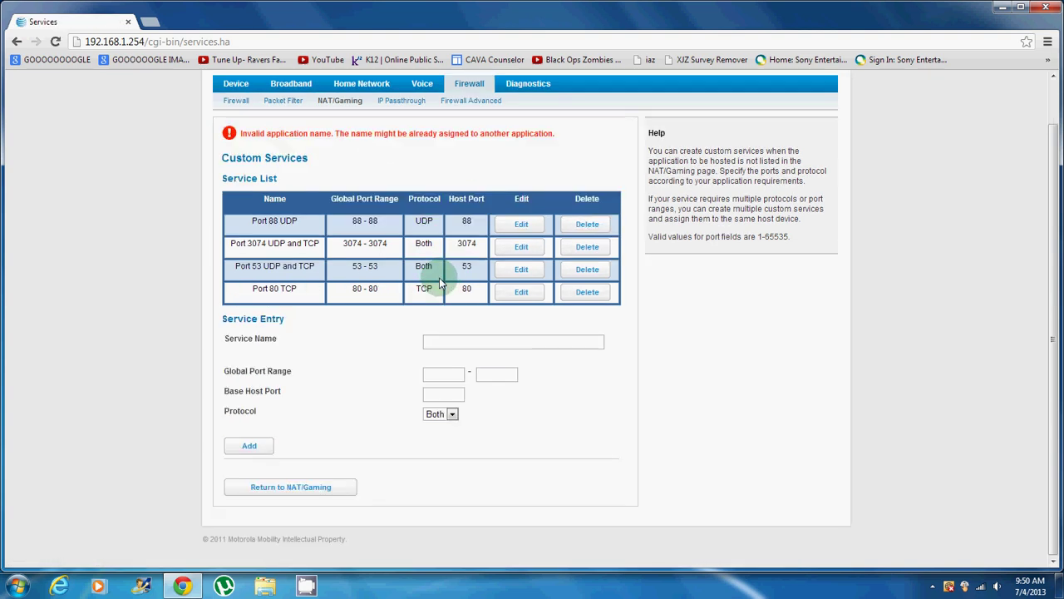
Step: Add 'Port 3074 Both' with port range 3074–3074, host port 3074 and protocol Both
click(449, 343)
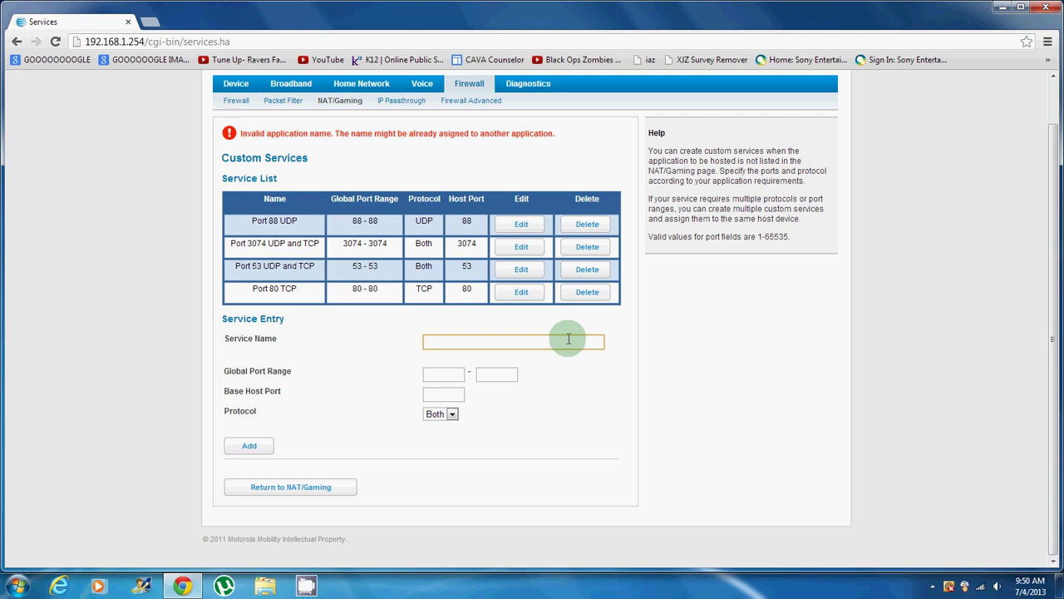
text(Po)
text(rt #074)
key(BackSpace)
key(BackSpace)
key(BackSpace)
key(BackSpace)
text(74)
text(Both)
key(Tab)
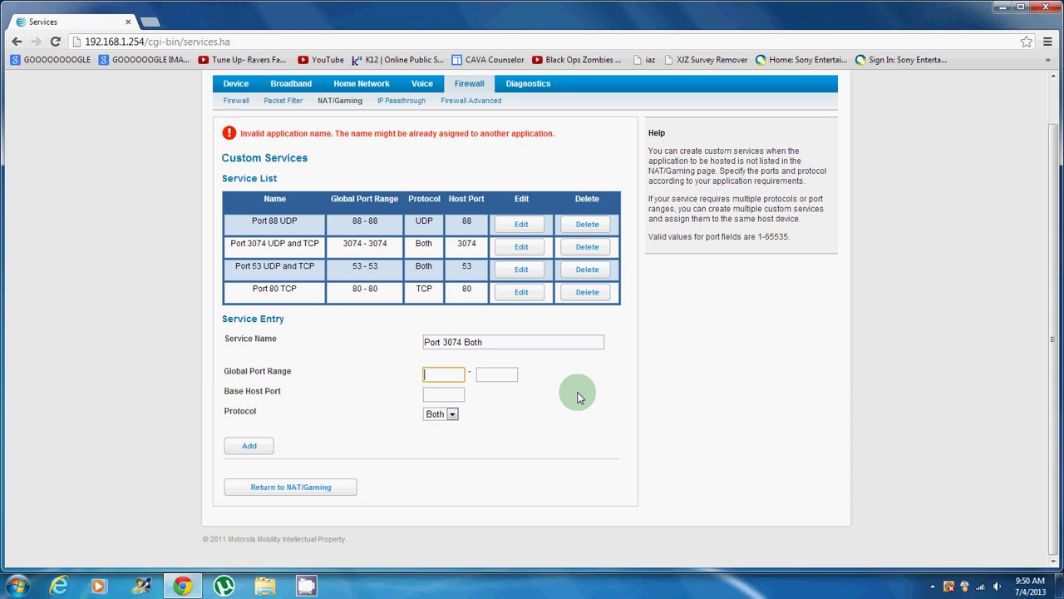
text(3074)
key(Tab)
text(30)
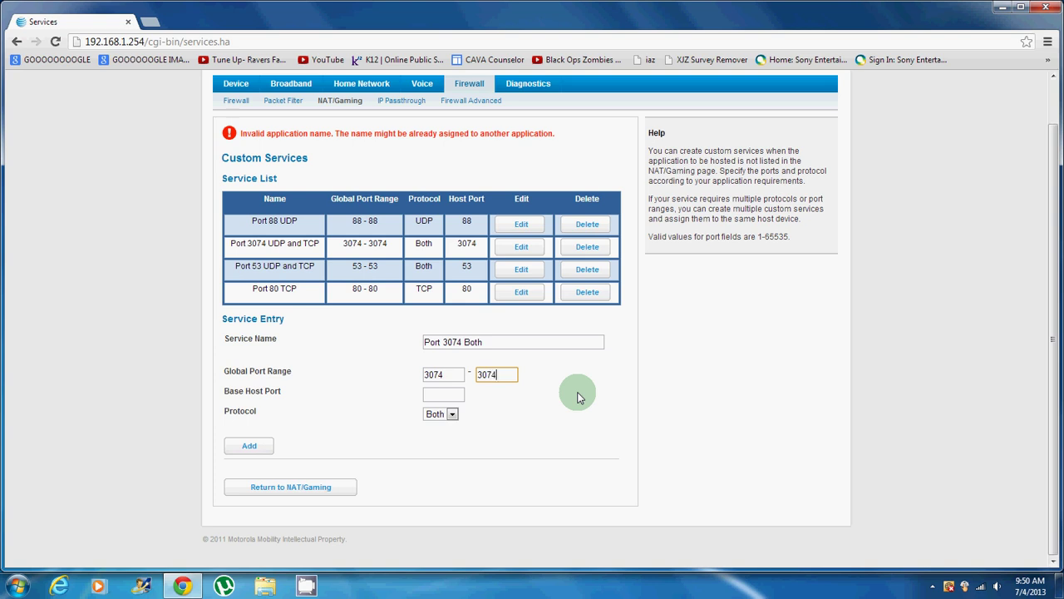
key(Tab)
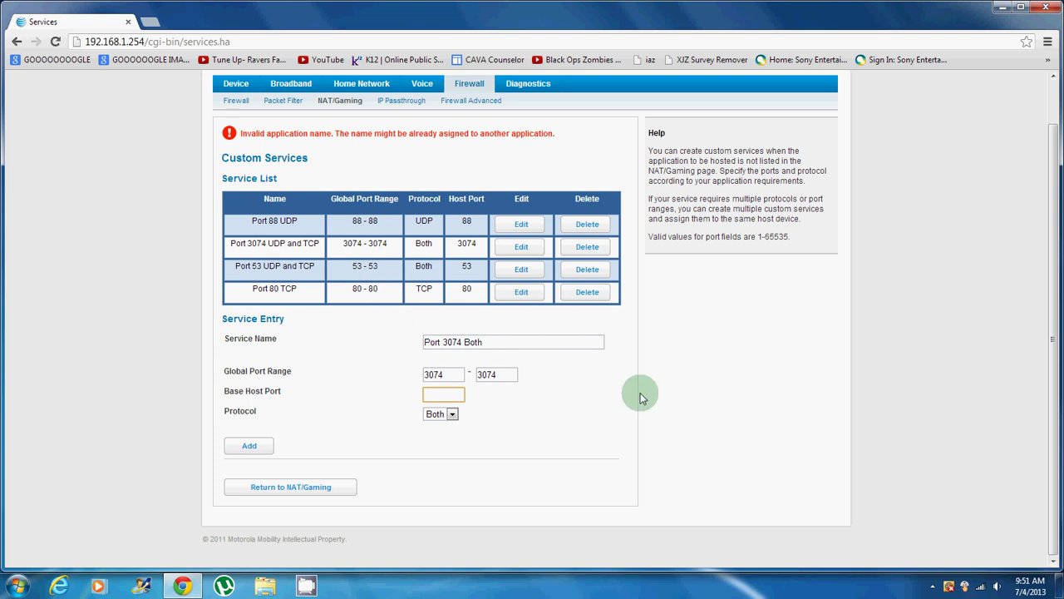
text(3074)
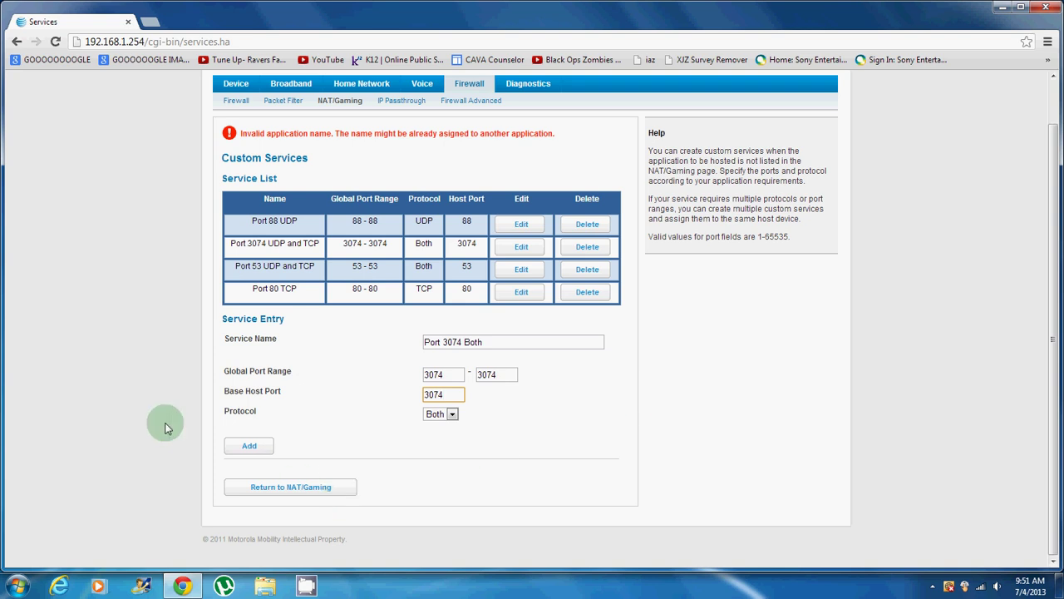
click(250, 447)
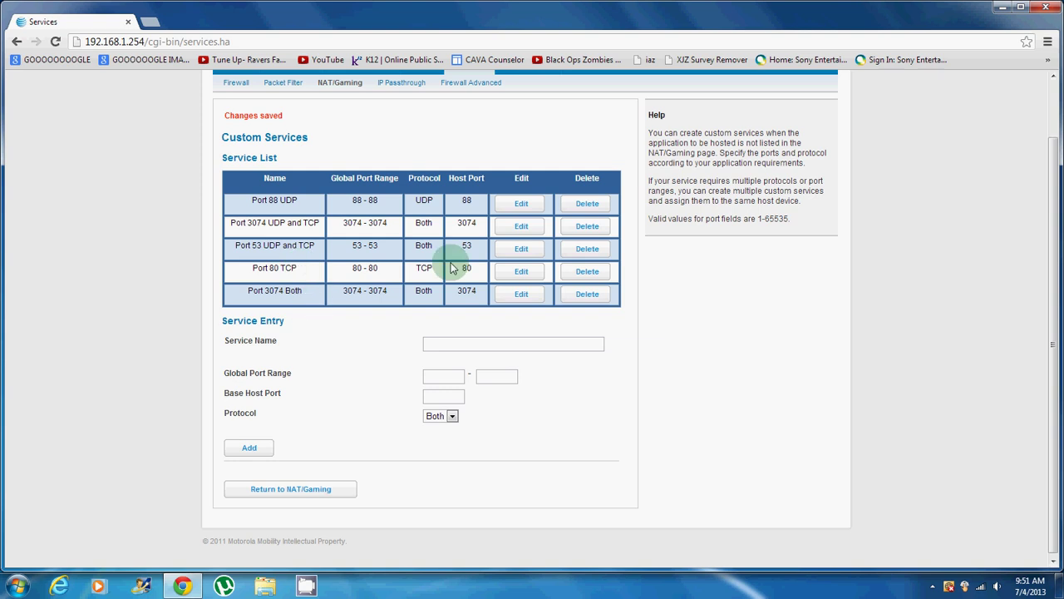
Step: Delete the Port 3074 Both row and enter Port 53 Both with range 53–53, host port 53
click(572, 295)
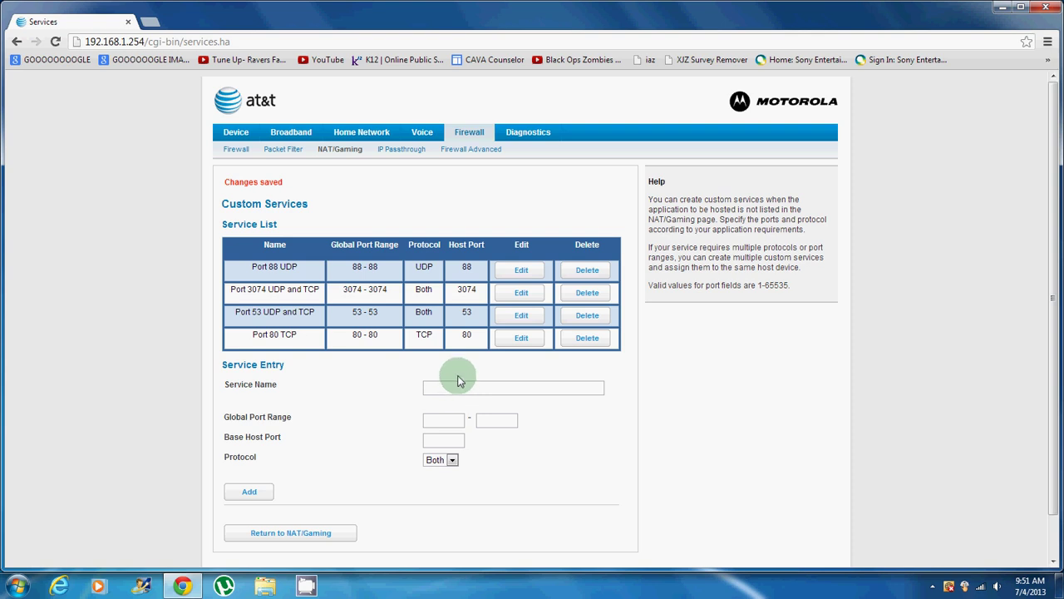
scroll(455, 374, down, 1)
click(456, 342)
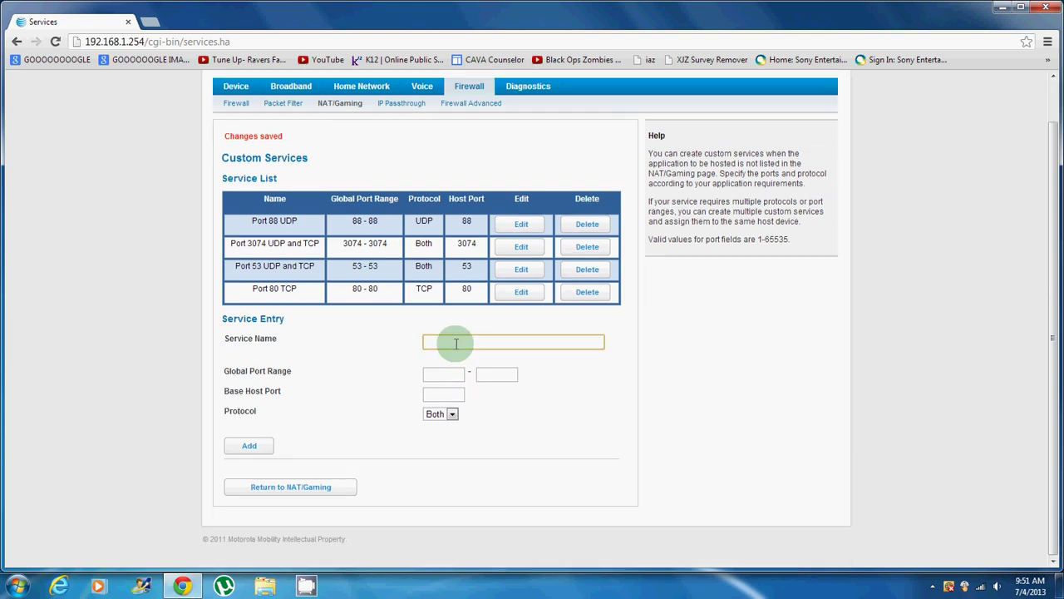
text(Port 53 Both)
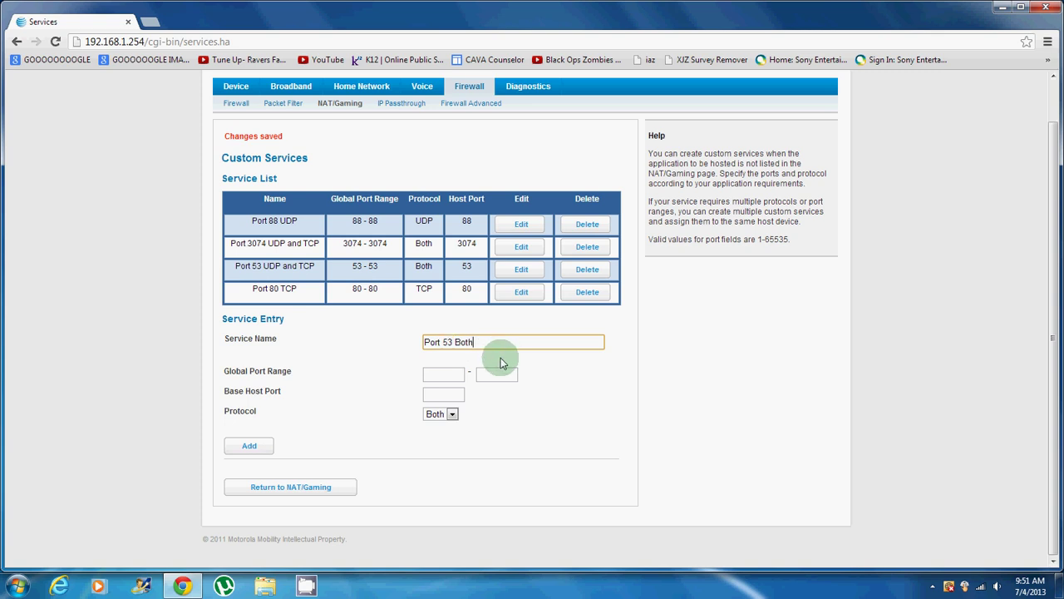
click(457, 374)
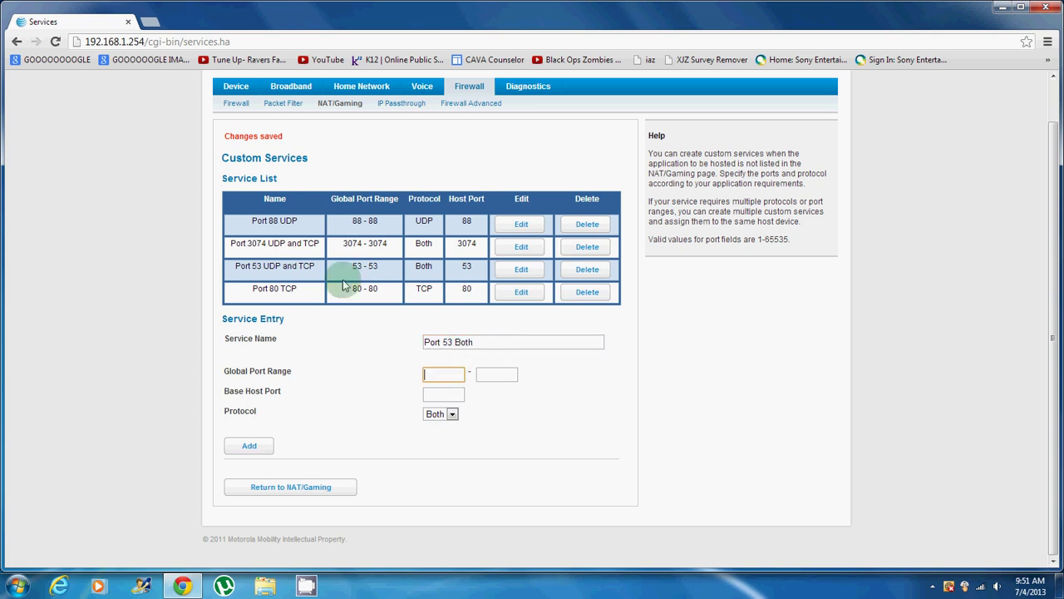
text(53)
key(Tab)
text(53)
key(Tab)
text(53)
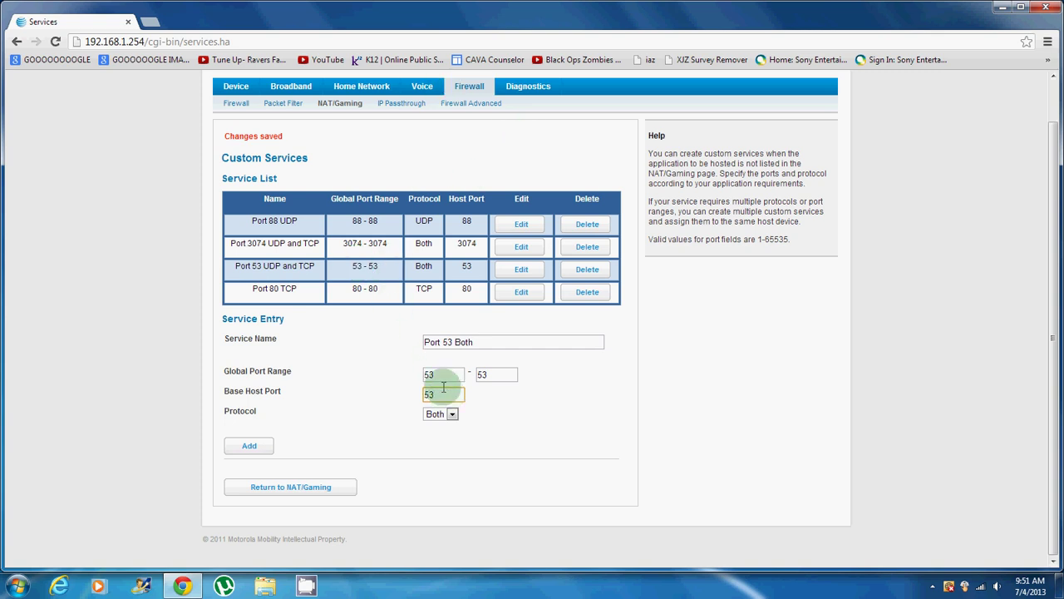
Step: Keep protocol Both, add the Port 53 Both service, then delete it again
click(431, 375)
click(491, 375)
click(434, 395)
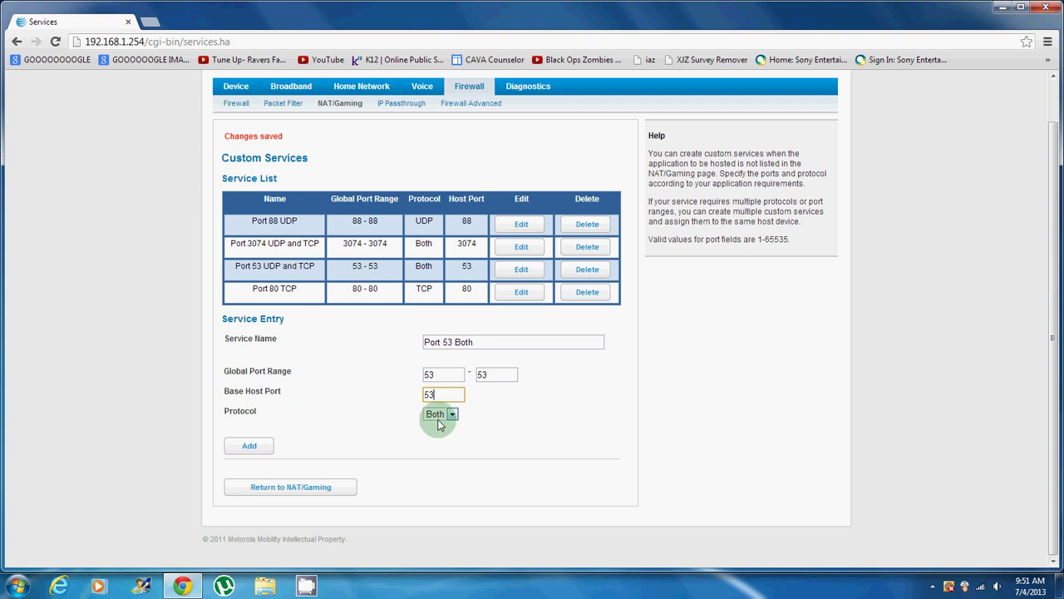
click(438, 414)
click(438, 414)
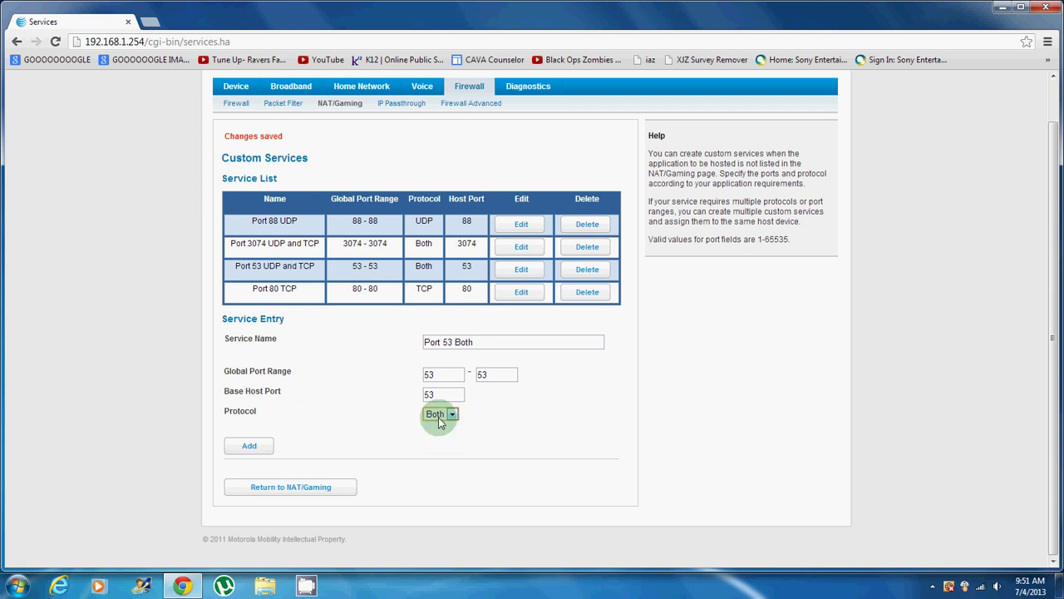
click(268, 446)
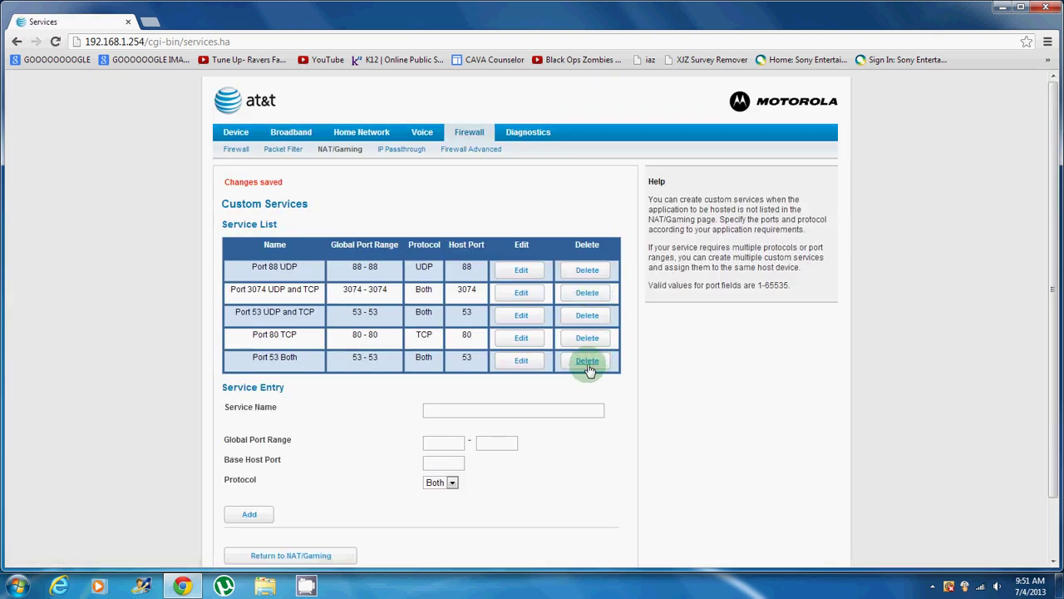
click(585, 362)
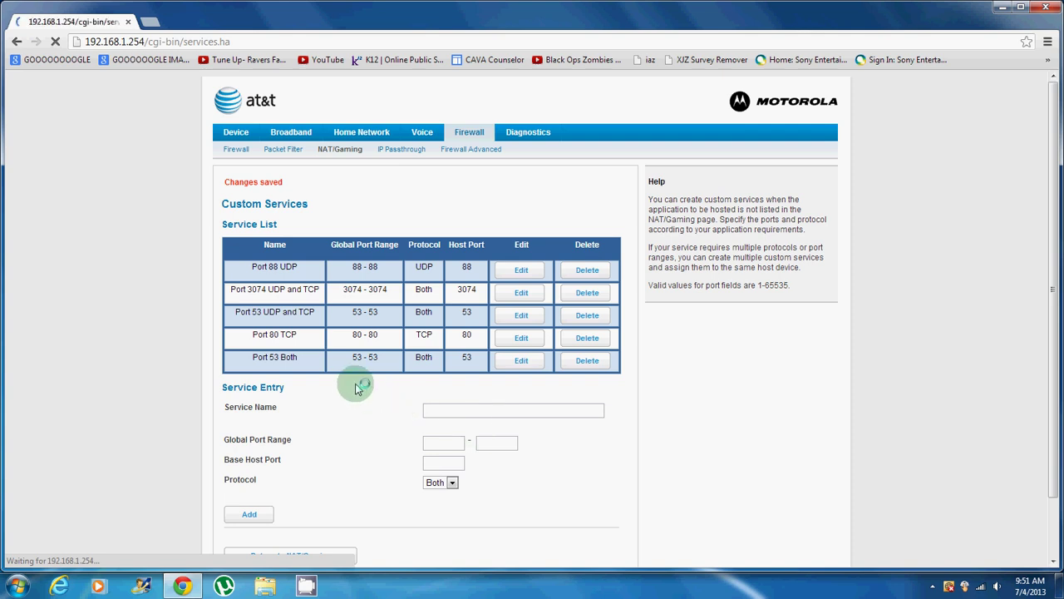
Step: Add a 'Port 80 TCP' service with range 80–80, host port 80 and protocol TCP
click(463, 389)
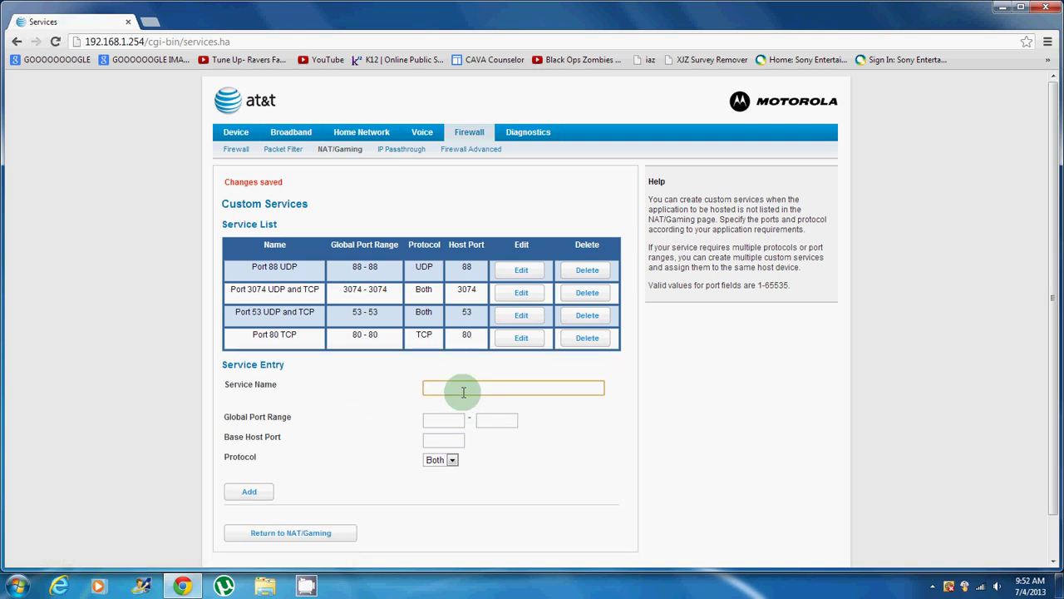
text(Port 80 TCP)
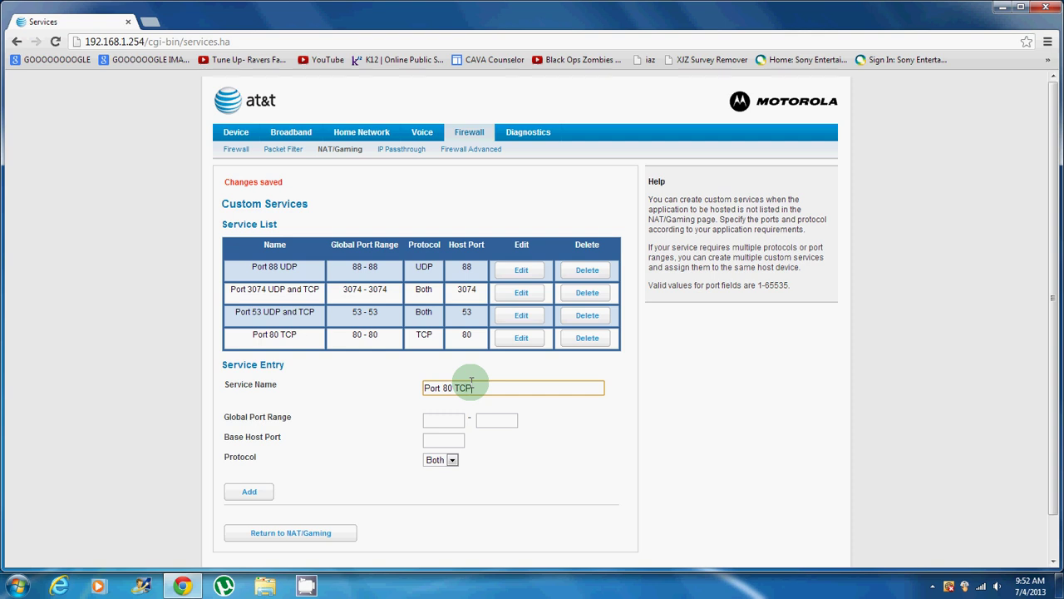
click(433, 421)
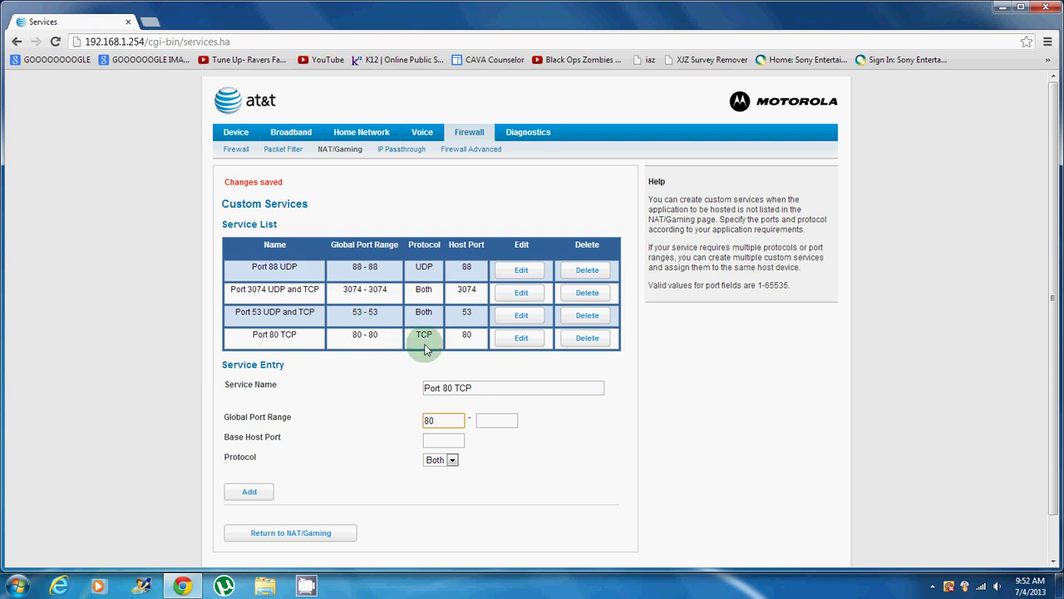
key(Tab)
text(80)
key(Tab)
text(80)
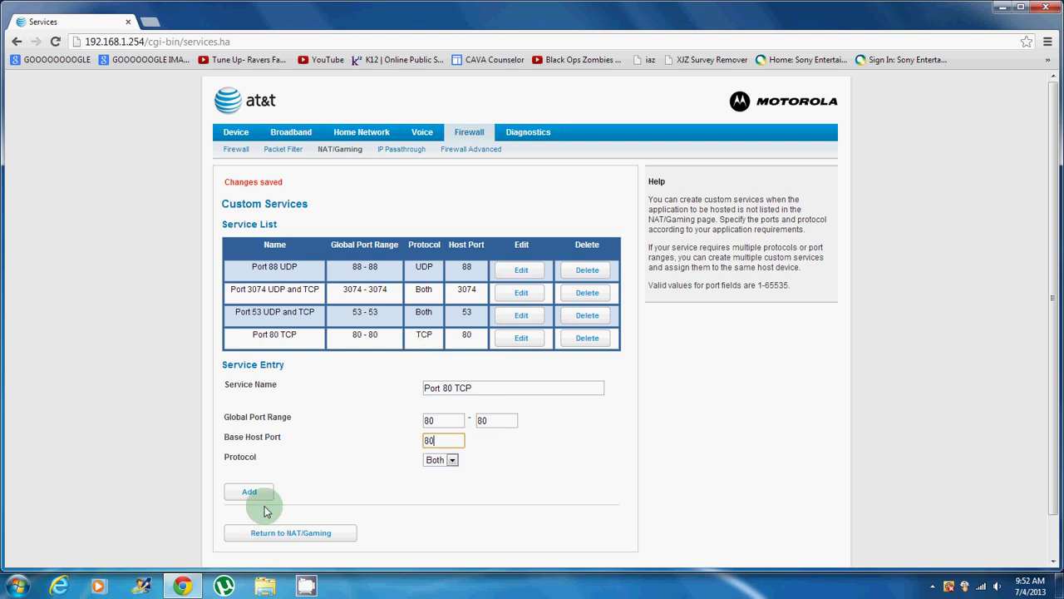
click(441, 460)
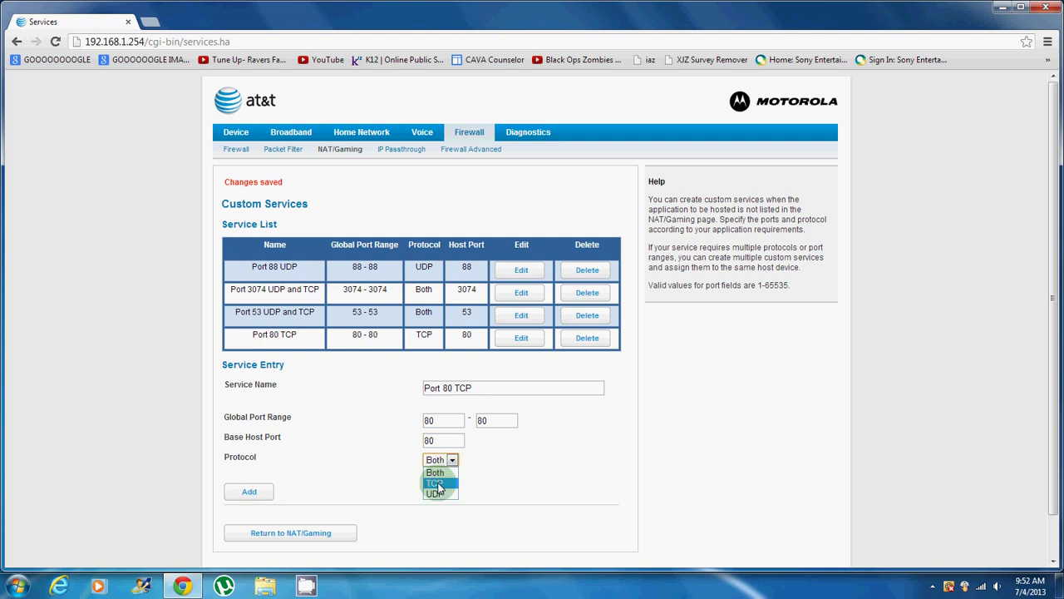
click(438, 481)
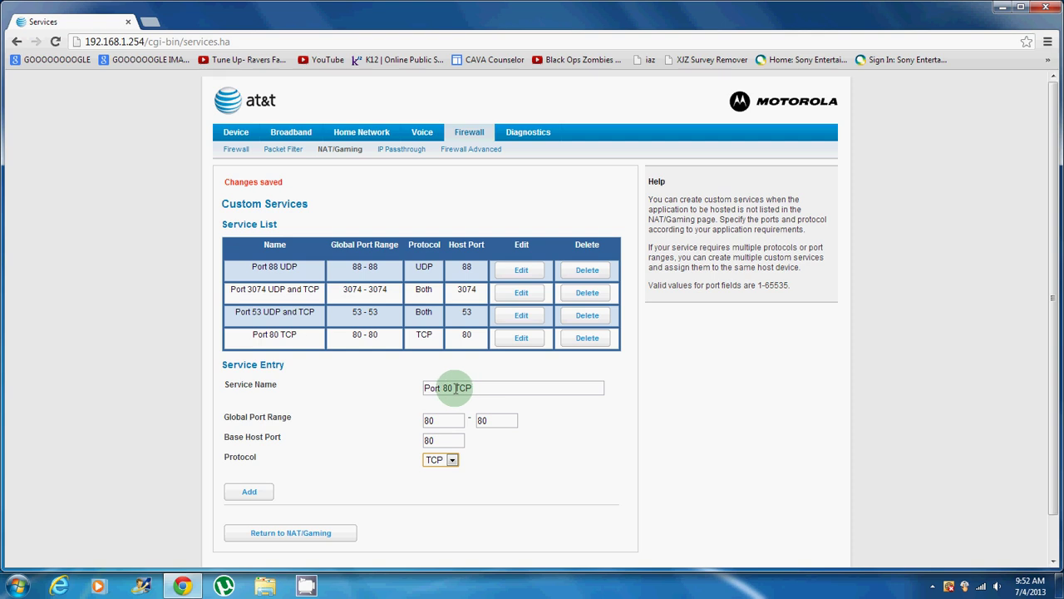
drag(453, 388, 470, 386)
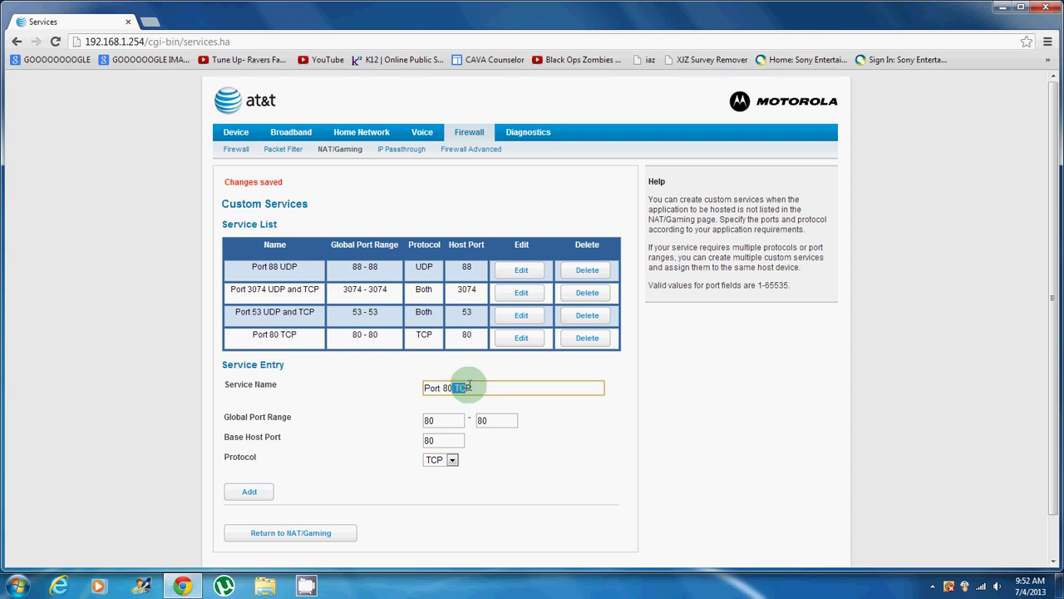
click(246, 492)
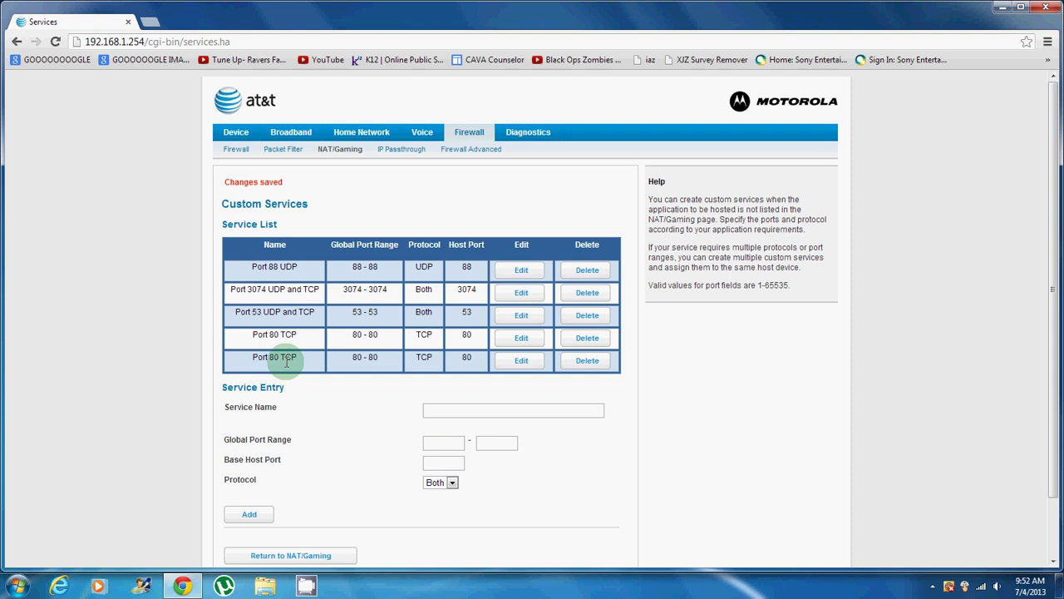
Step: Delete the duplicate Port 80 TCP row, leaving the four original custom services
drag(279, 357, 297, 358)
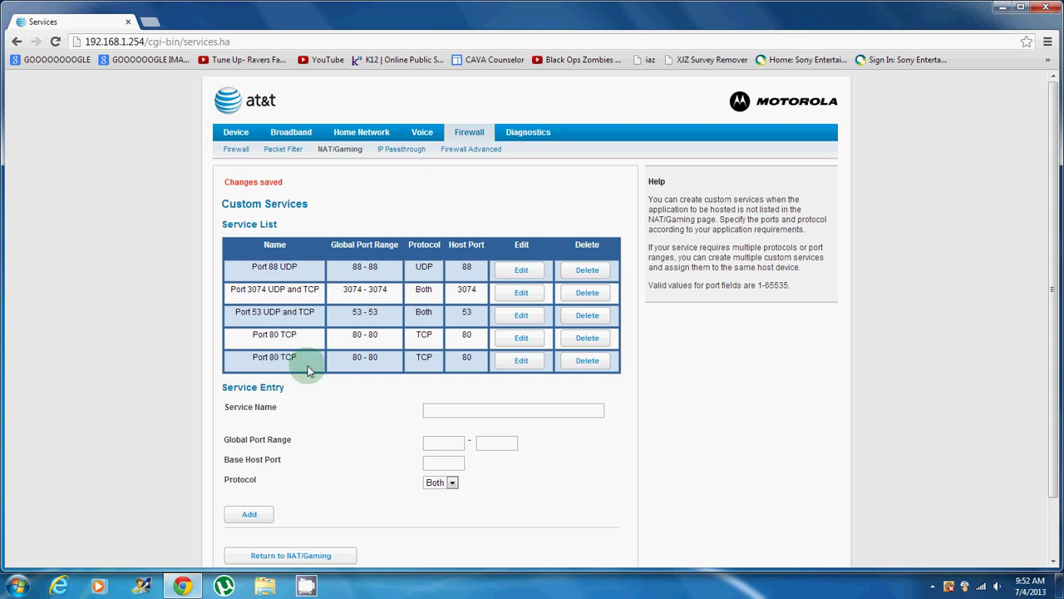
click(367, 363)
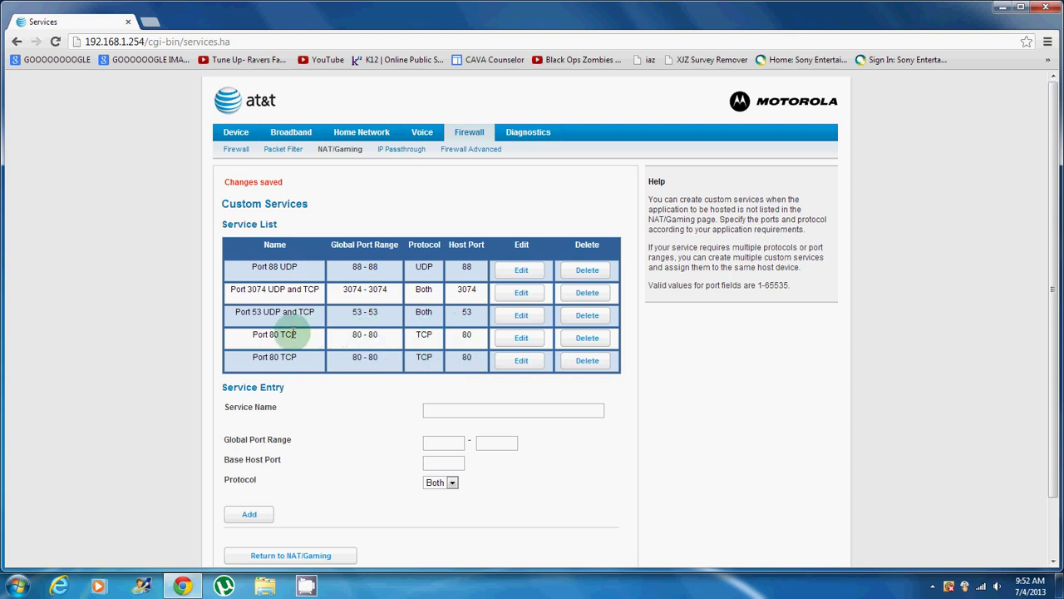
click(593, 364)
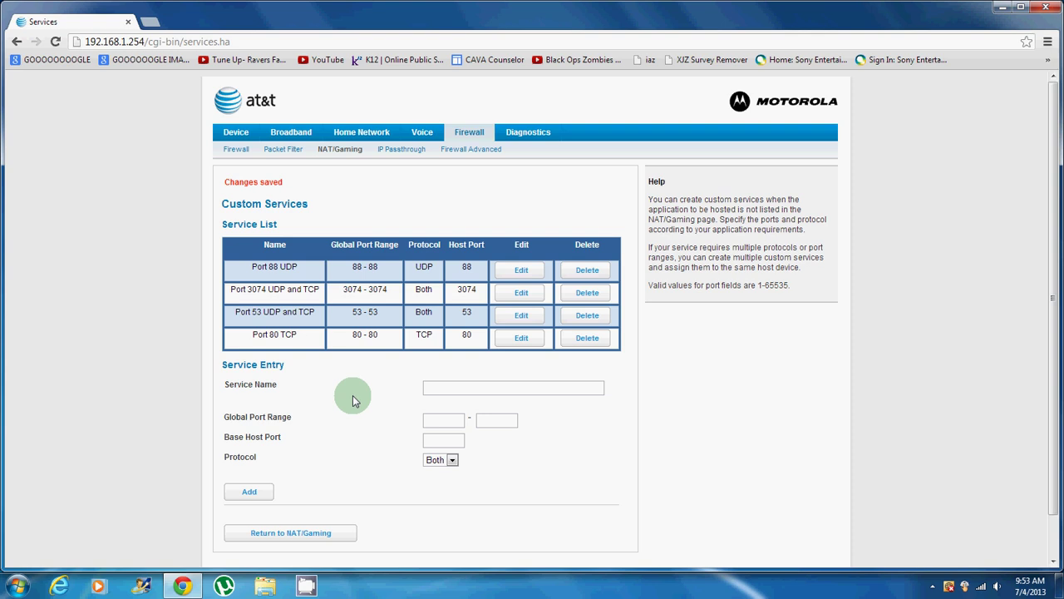
scroll(354, 289, down, 1)
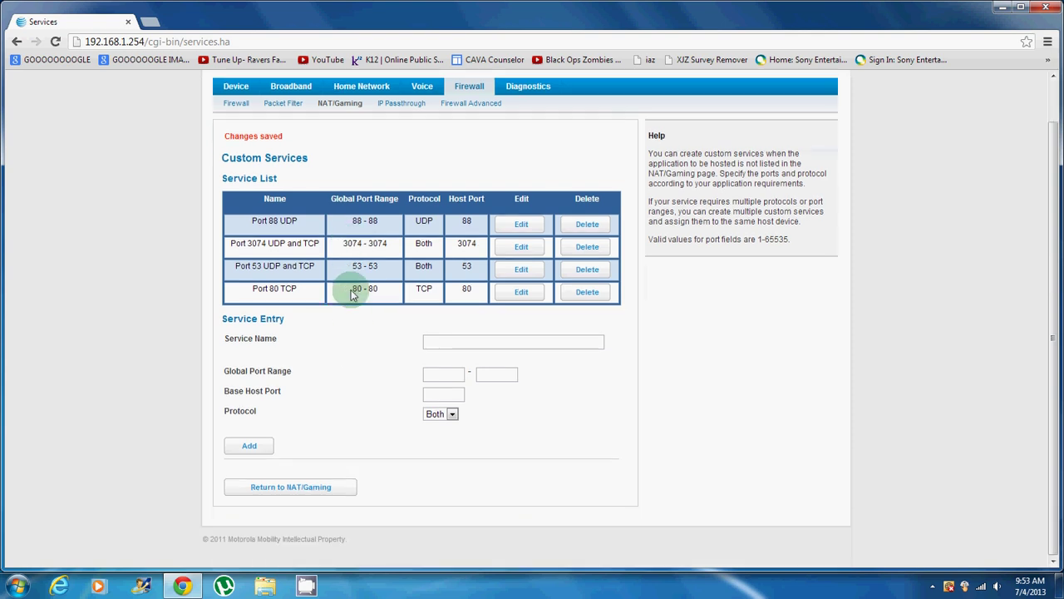
Step: Return to NAT/Gaming and look through the predefined service list without changing it
click(298, 492)
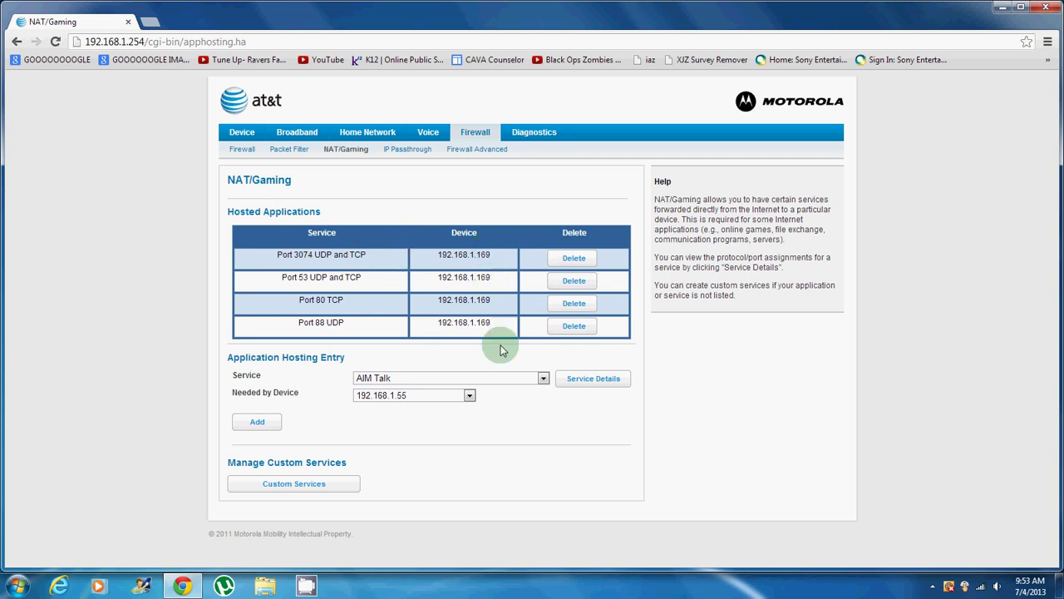
click(489, 383)
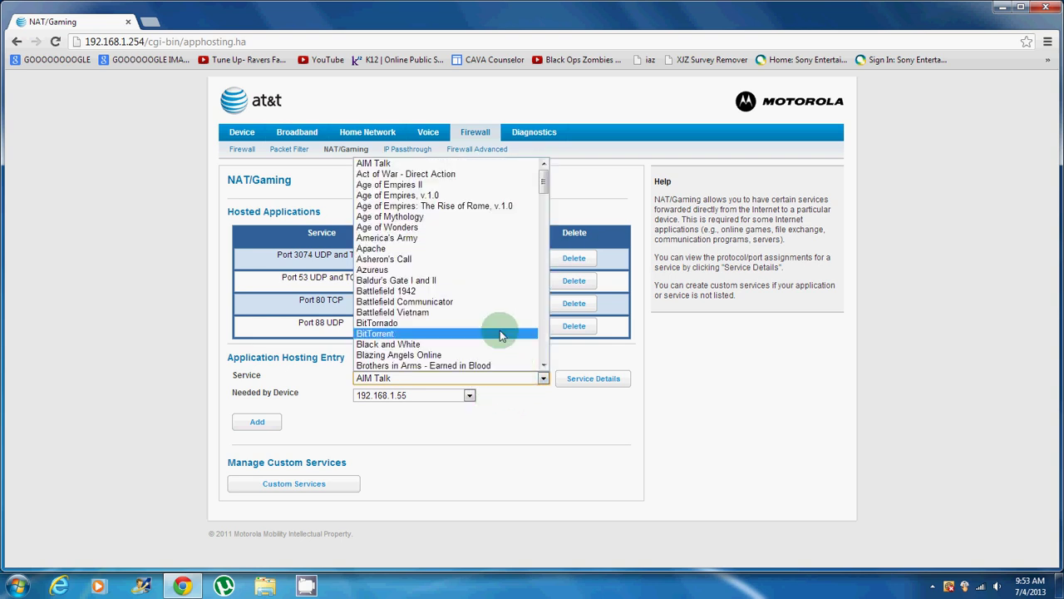
scroll(497, 285, down, 15)
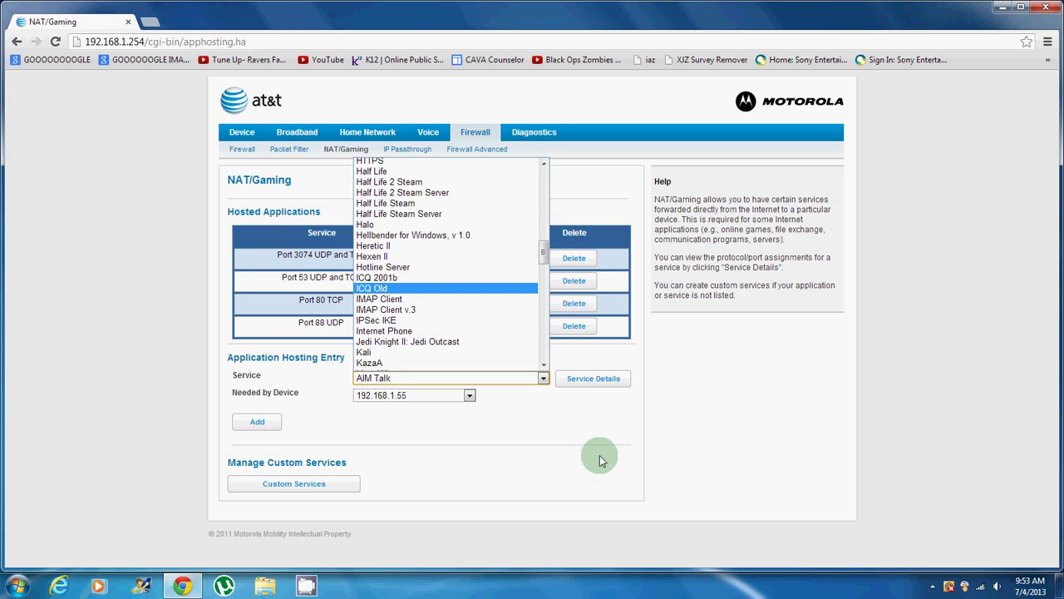
click(579, 428)
Step: Delete the Port 3074, Port 53, Port 80 TCP and Port 88 UDP hosted application entries
click(572, 263)
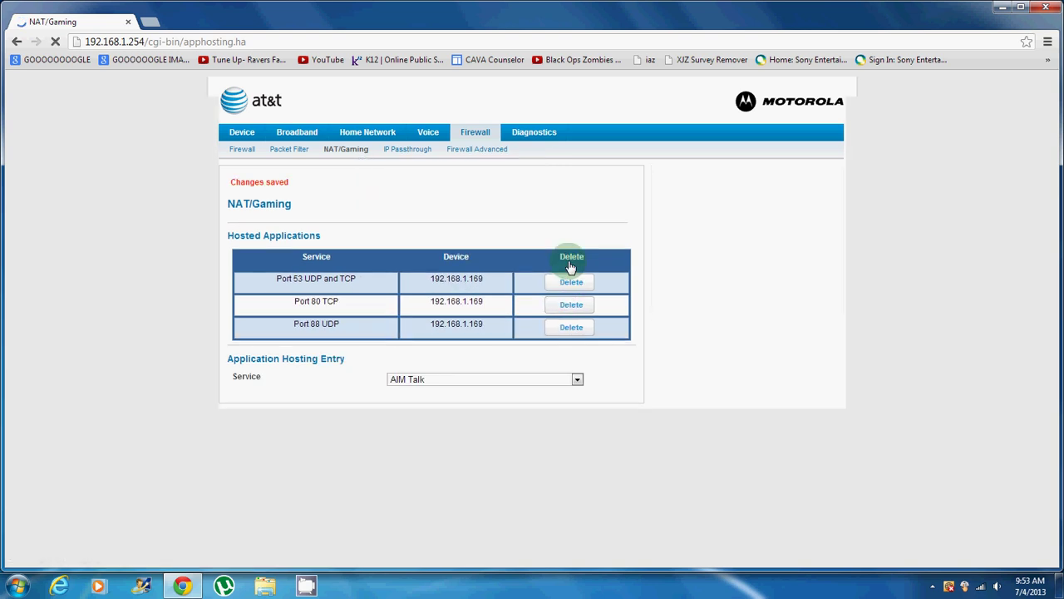
click(570, 283)
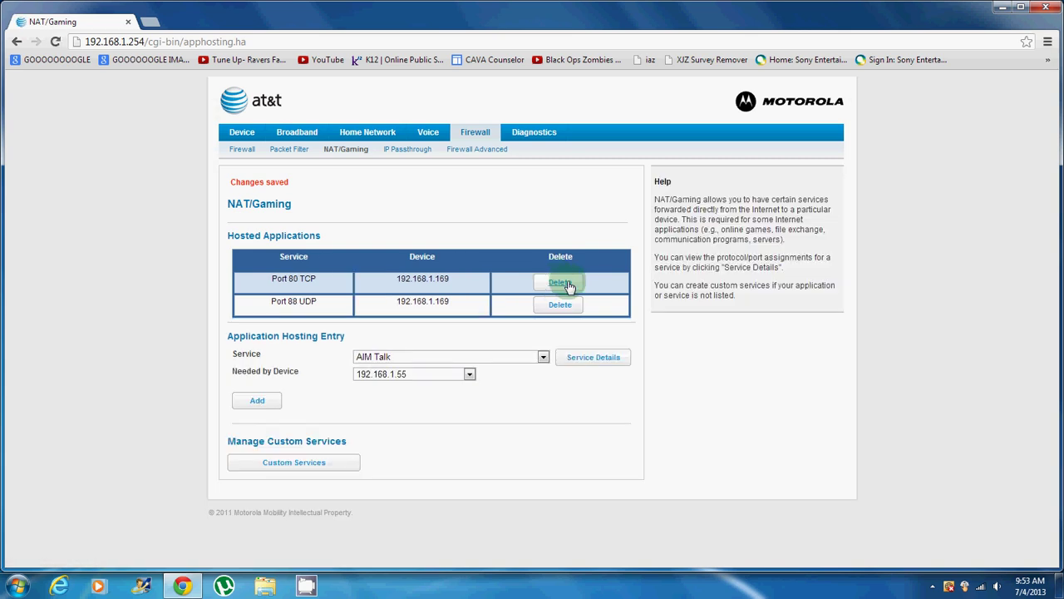
click(570, 286)
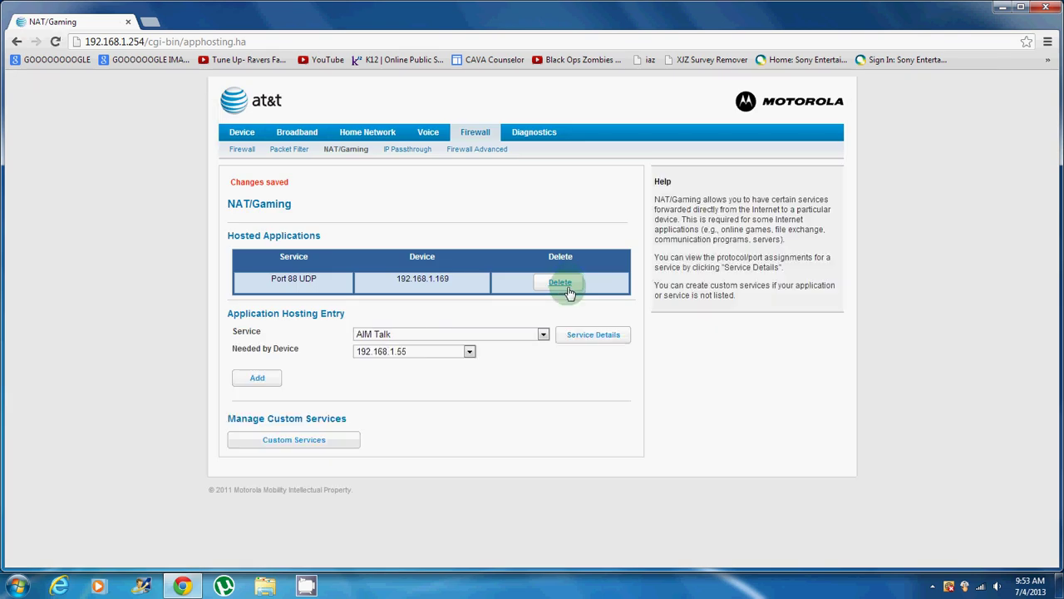
click(568, 287)
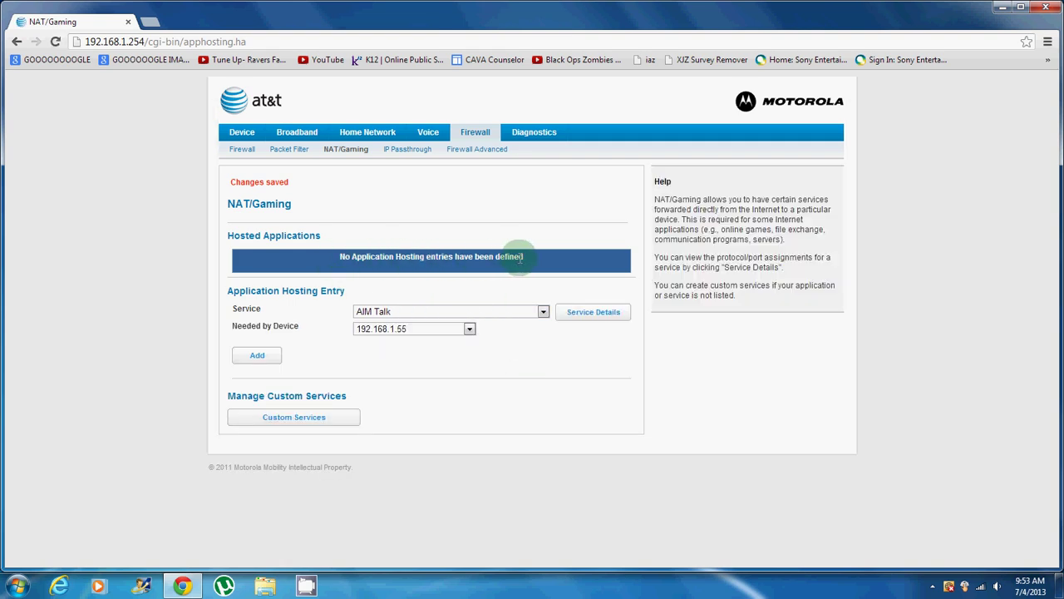
Step: Pick 'Port 3074 UDP and TCP' from the Service list for the new hosting entry
click(517, 311)
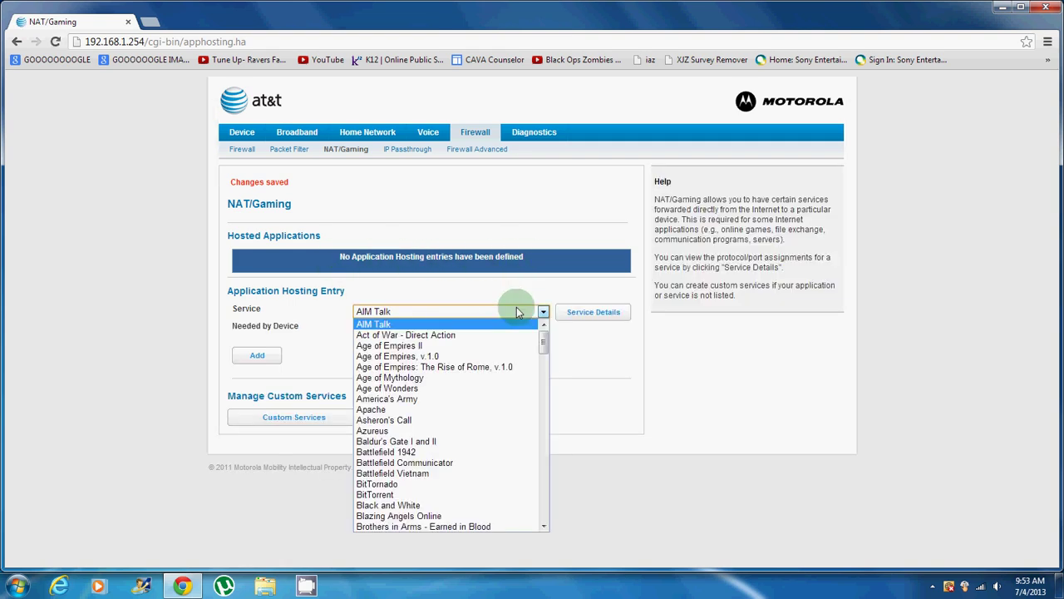
scroll(504, 332, down, 3)
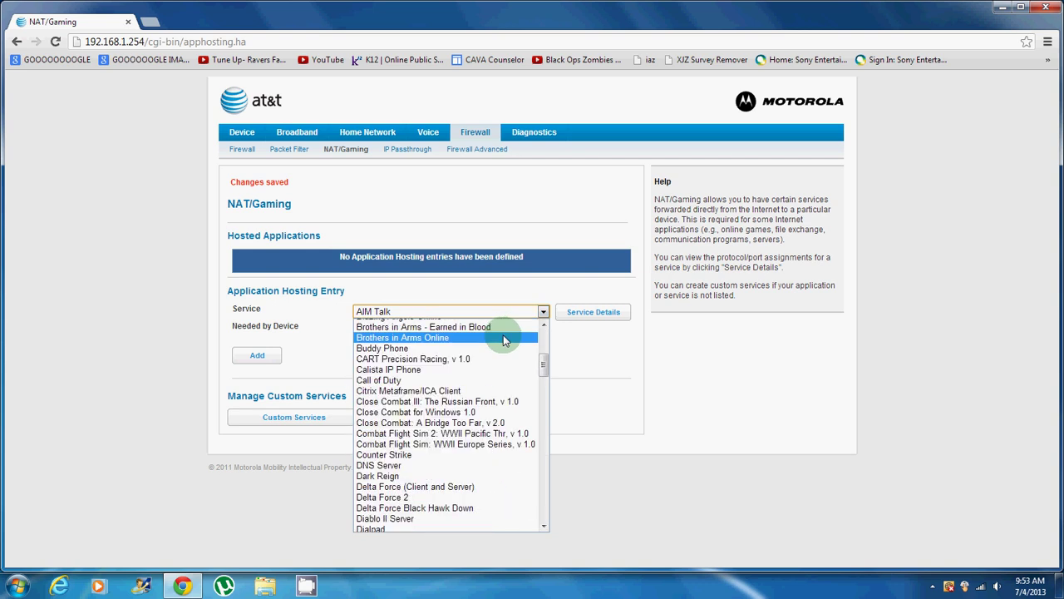
scroll(429, 353, down, 5)
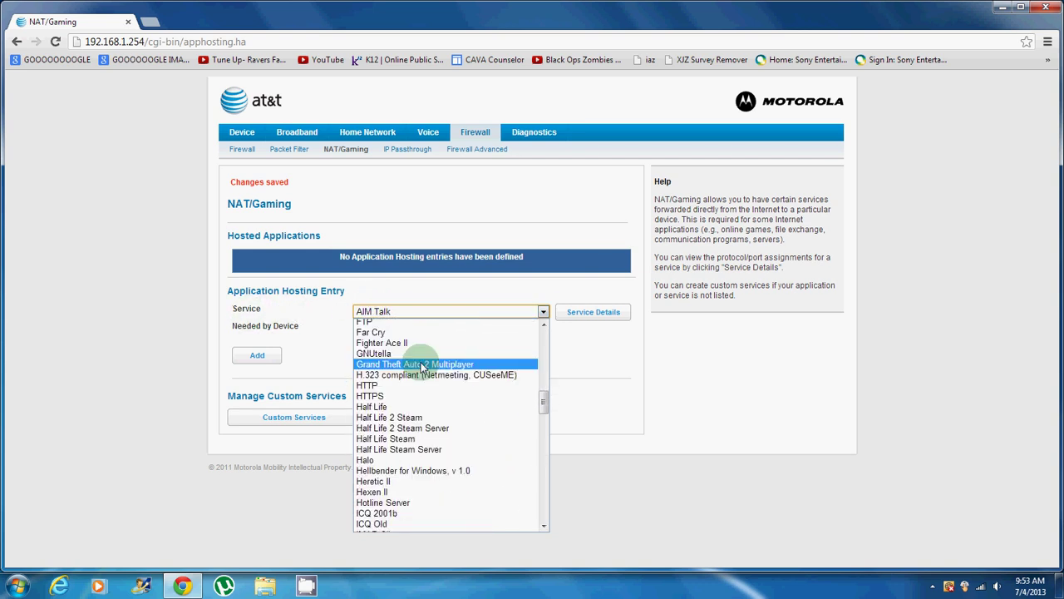
scroll(424, 374, down, 15)
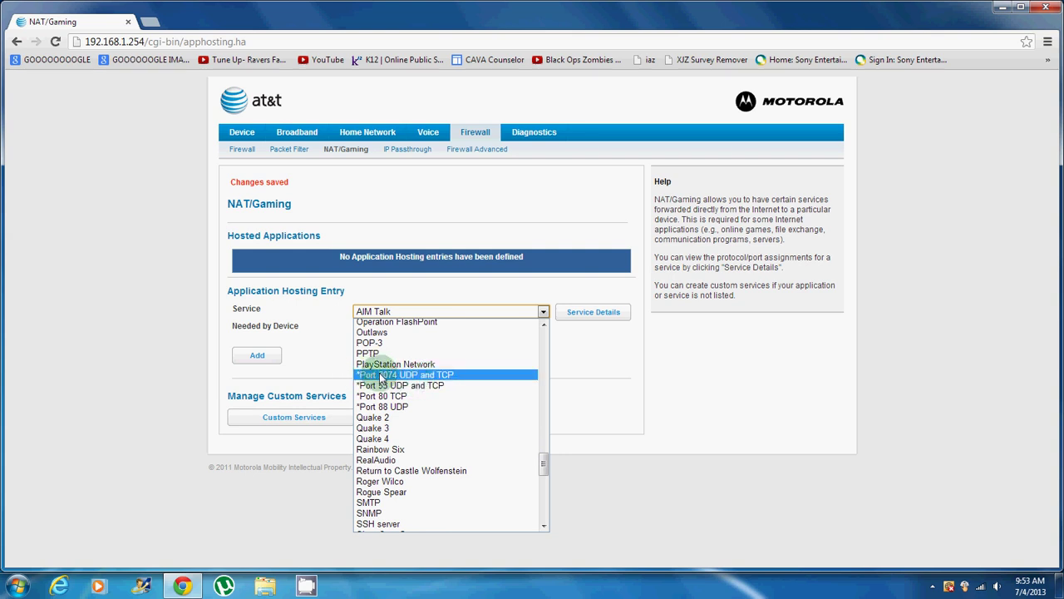
click(380, 375)
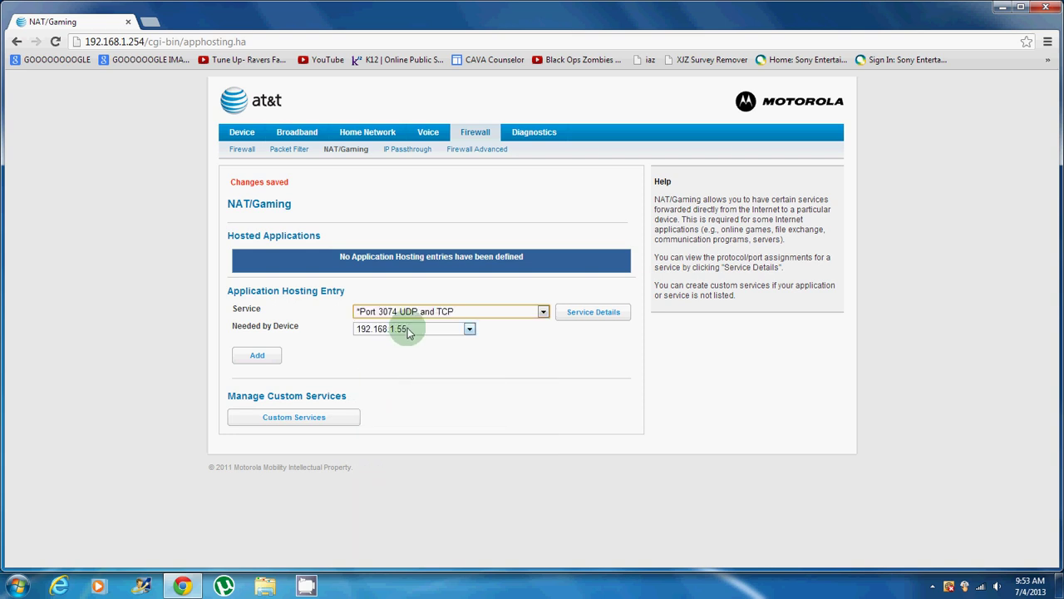
click(422, 331)
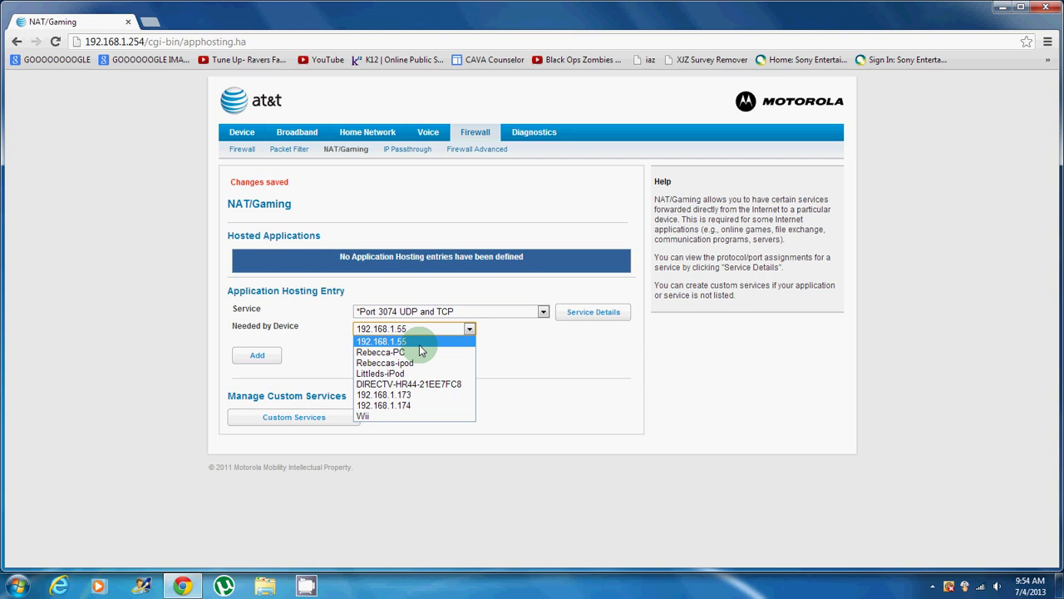
Step: Keep Port 3074 UDP and TCP, target device 192.168.1.173, and add the entry
click(470, 331)
click(522, 311)
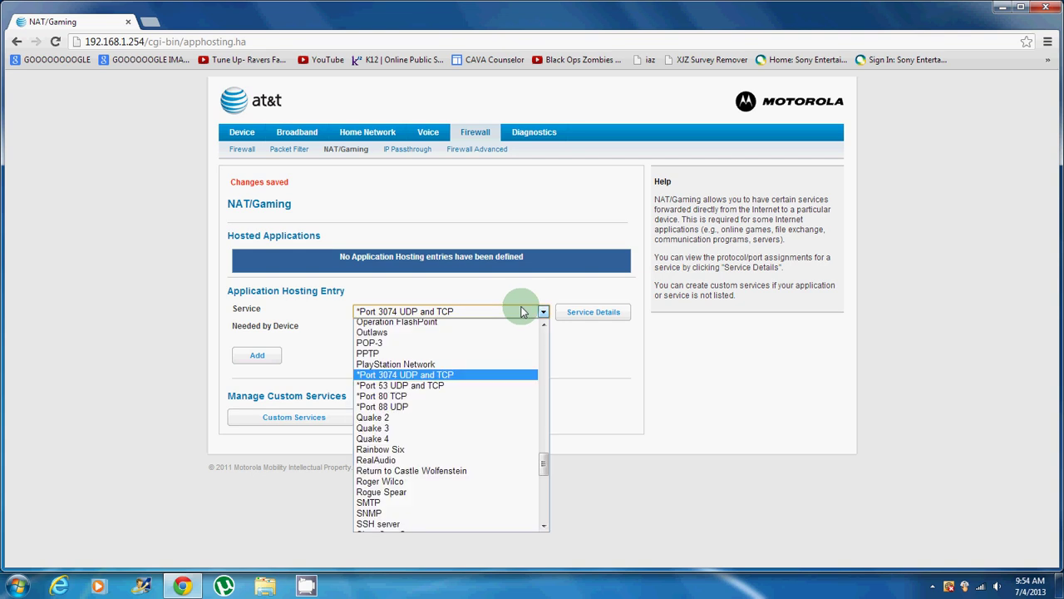
click(523, 311)
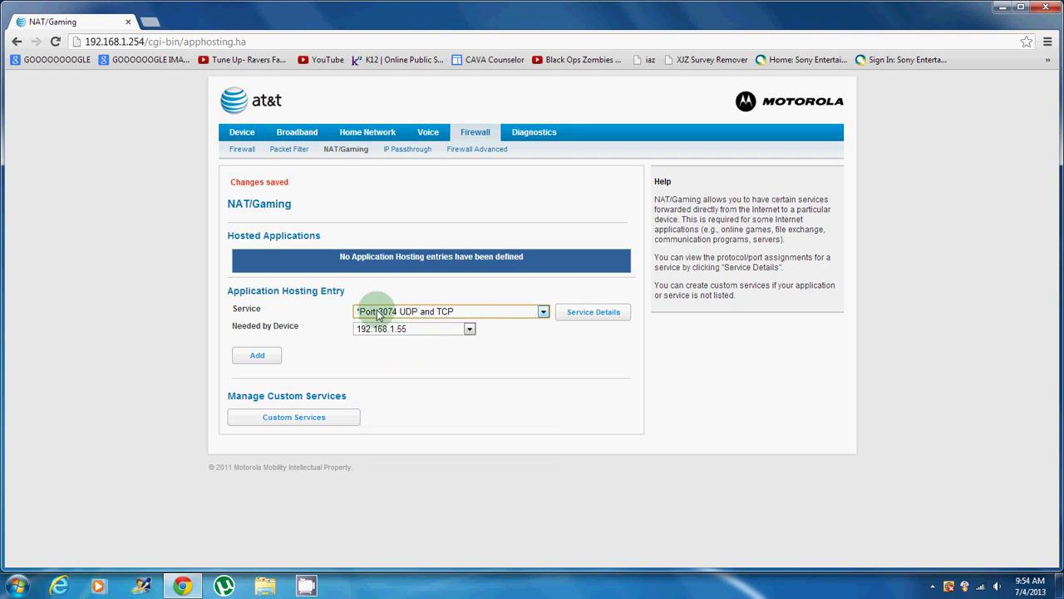
click(409, 329)
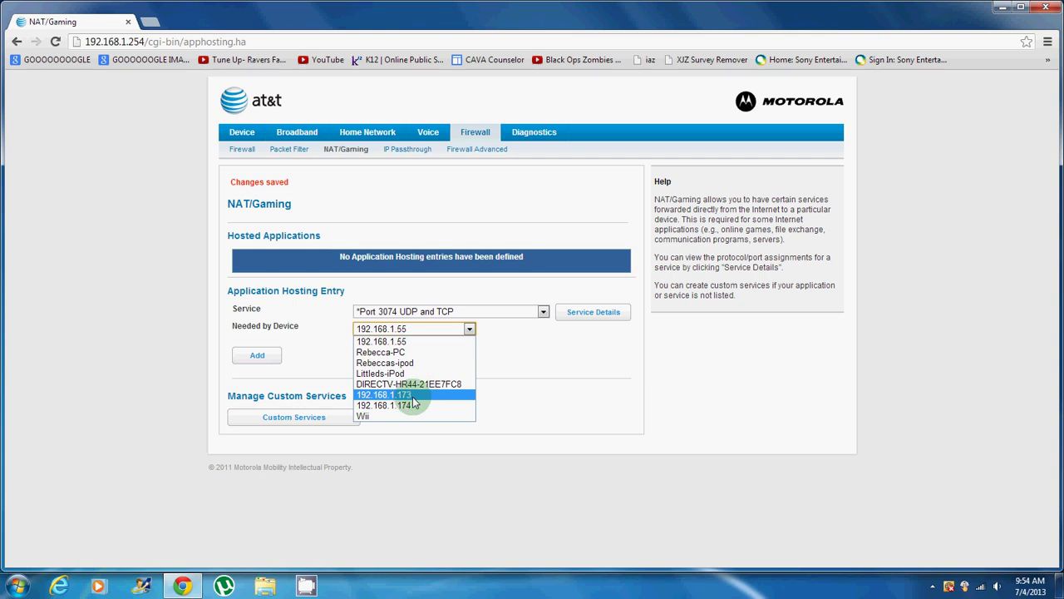
click(413, 397)
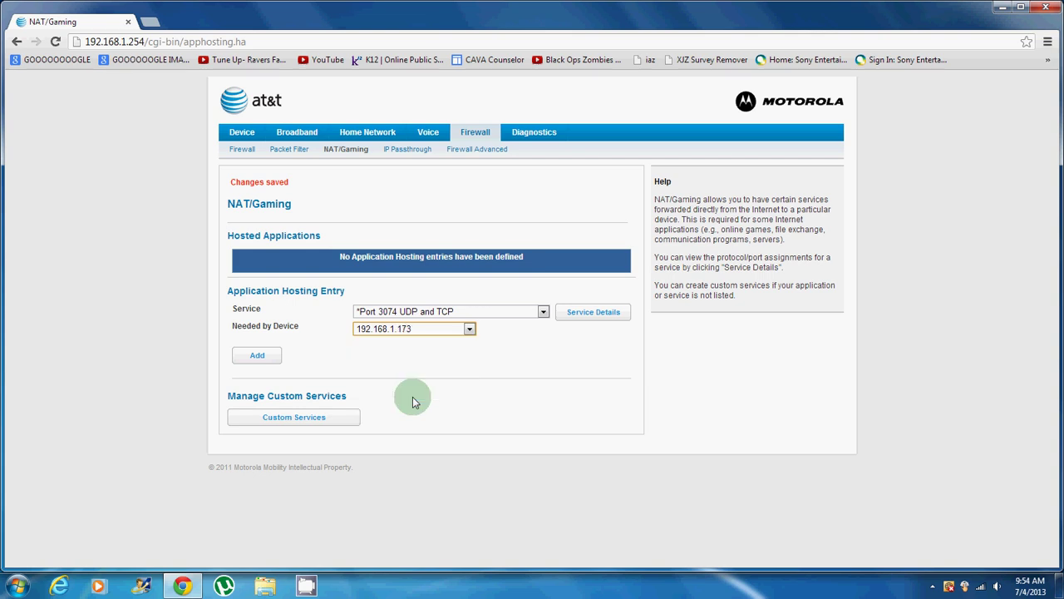
click(244, 361)
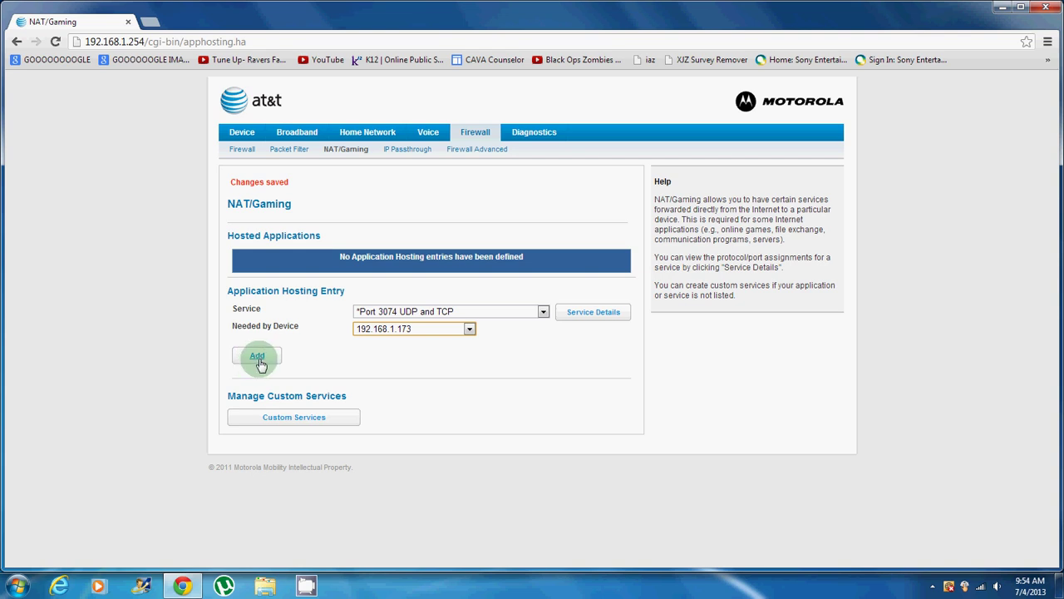
click(259, 358)
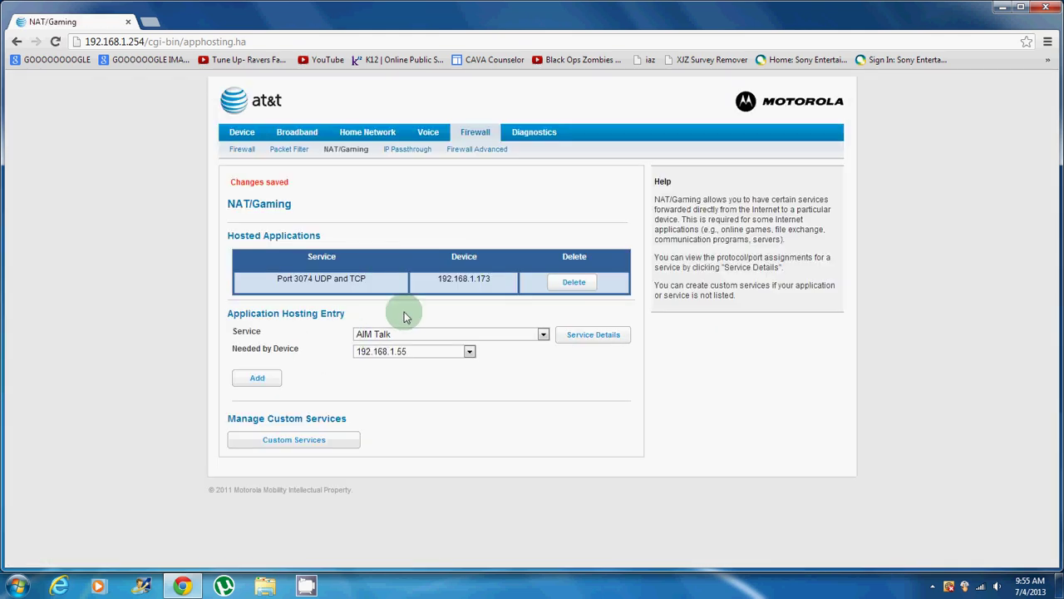
Step: Add a Port 53 UDP and TCP hosted entry targeting device 192.168.1.173
click(542, 334)
scroll(363, 441, down, 20)
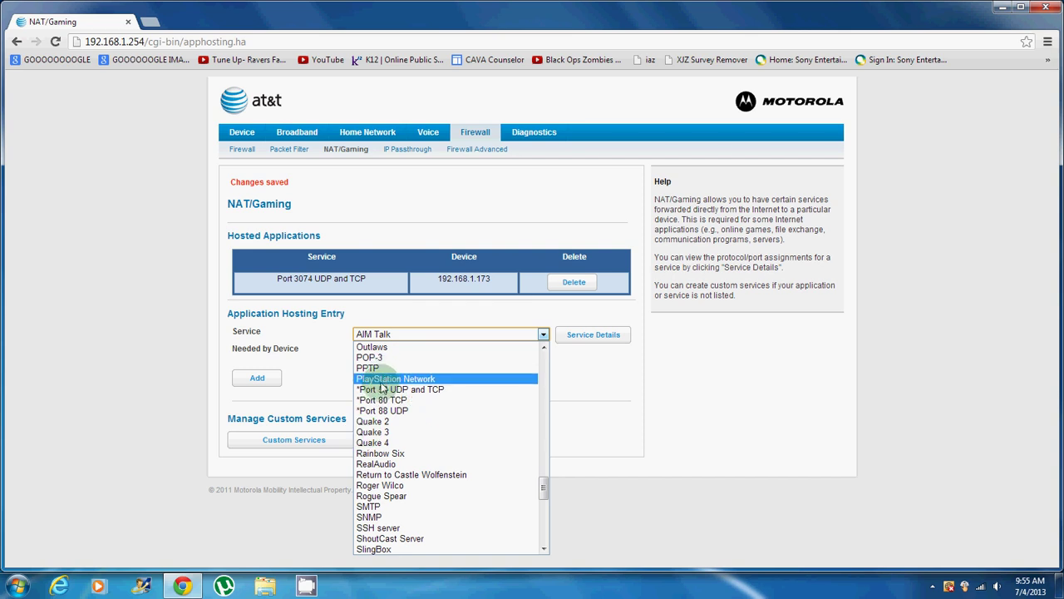
click(382, 390)
click(393, 353)
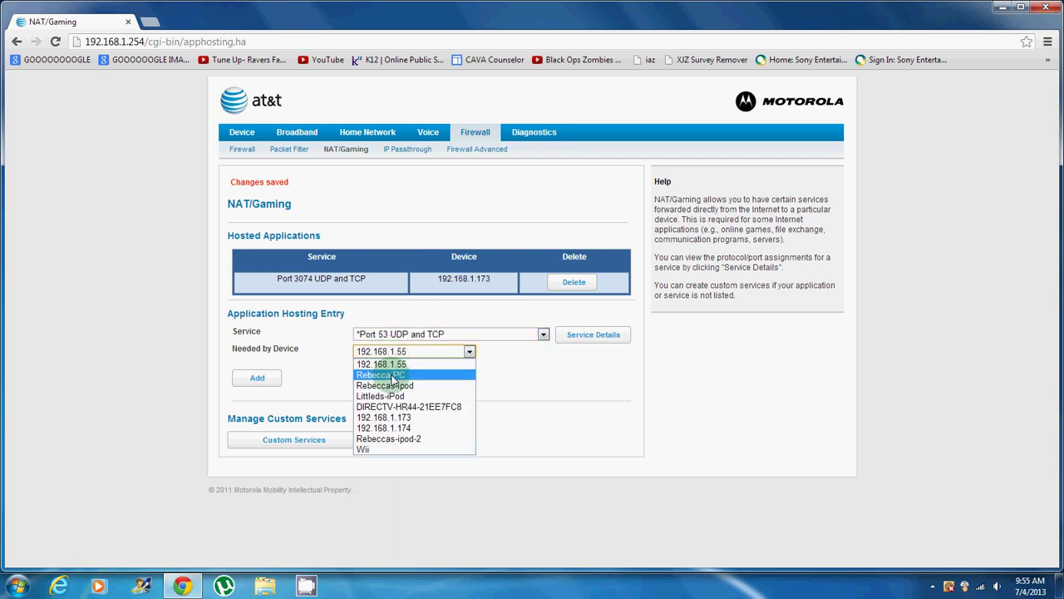
click(381, 429)
click(257, 377)
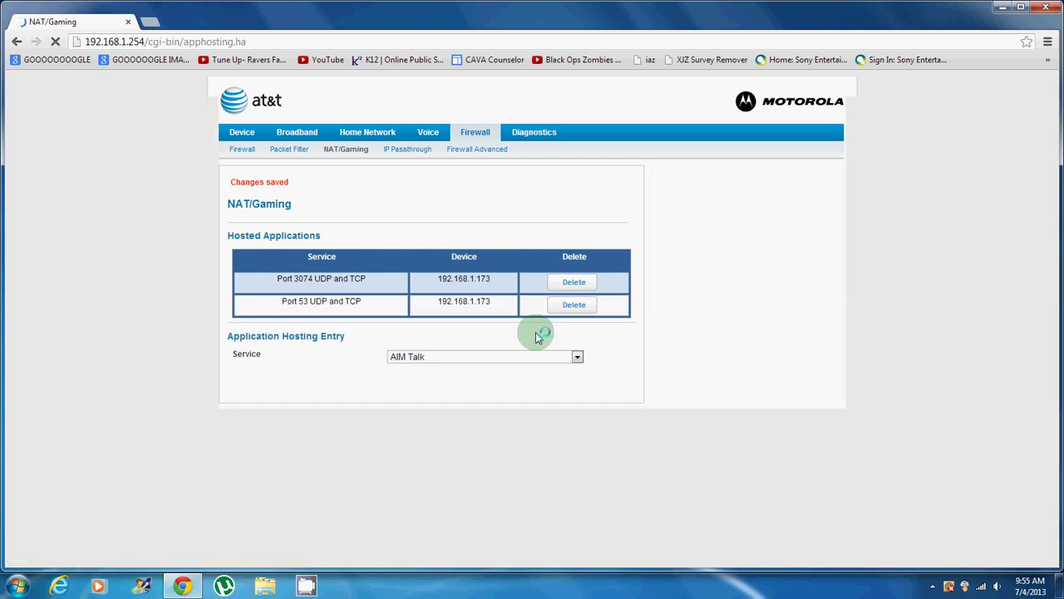
Step: Add a Port 80 TCP hosted application pointing to device 192.168.1.173
click(499, 358)
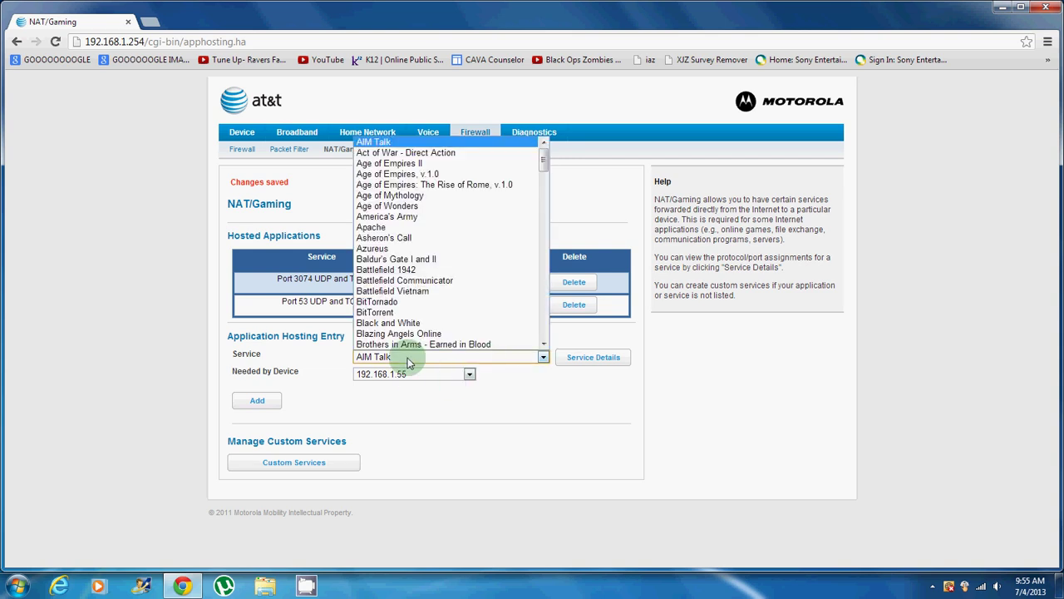
scroll(400, 344, down, 20)
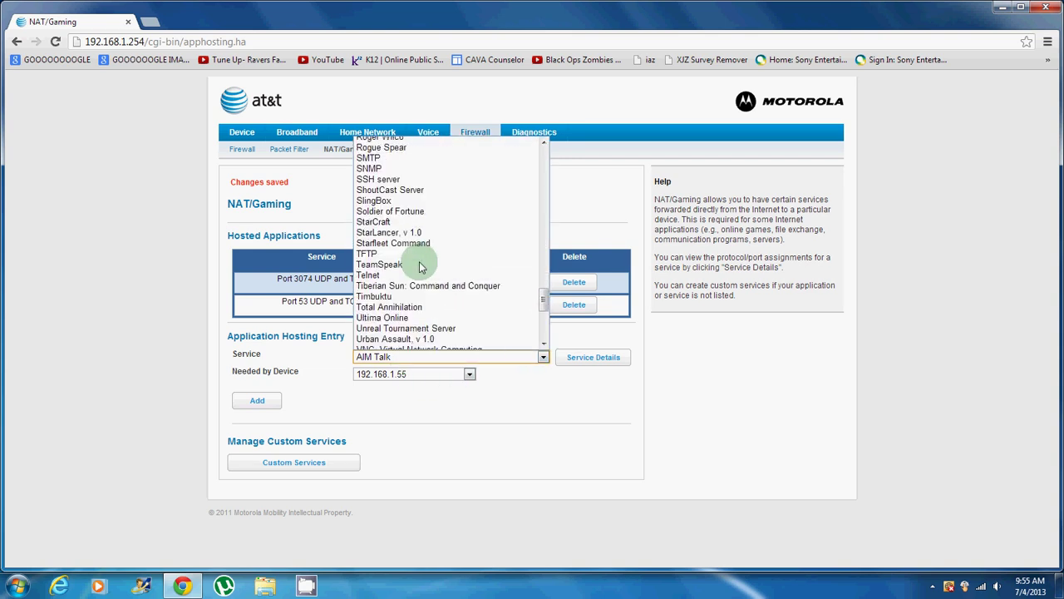
scroll(423, 274, down, 3)
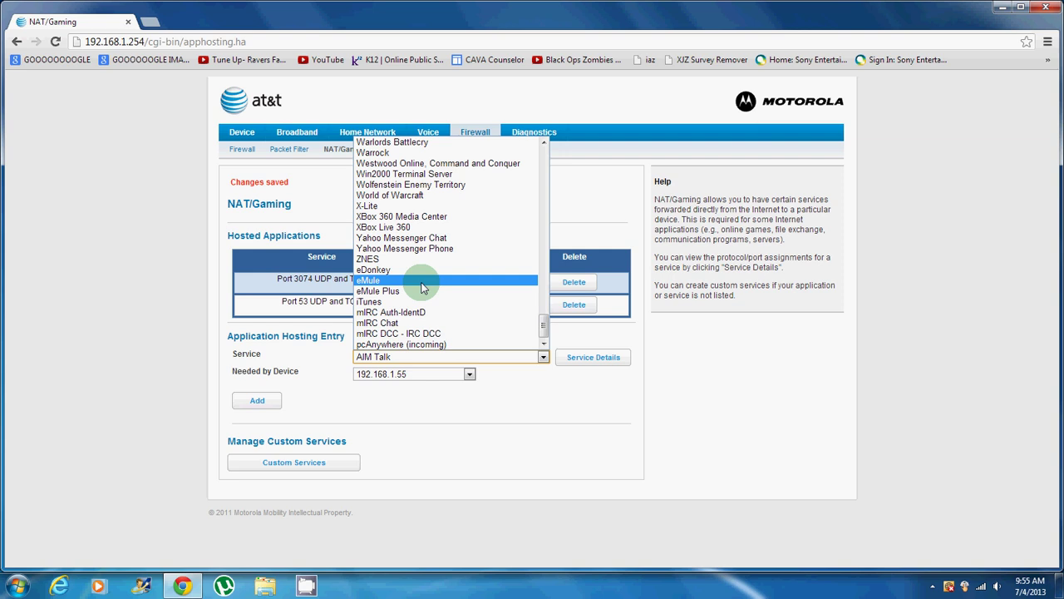
scroll(427, 291, up, 2)
scroll(426, 299, up, 13)
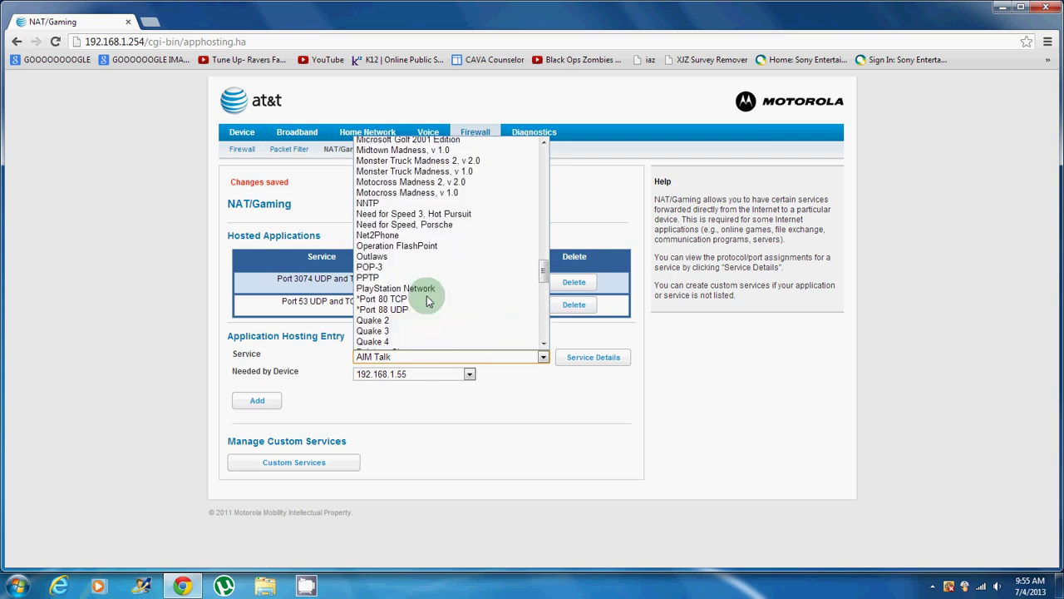
click(375, 301)
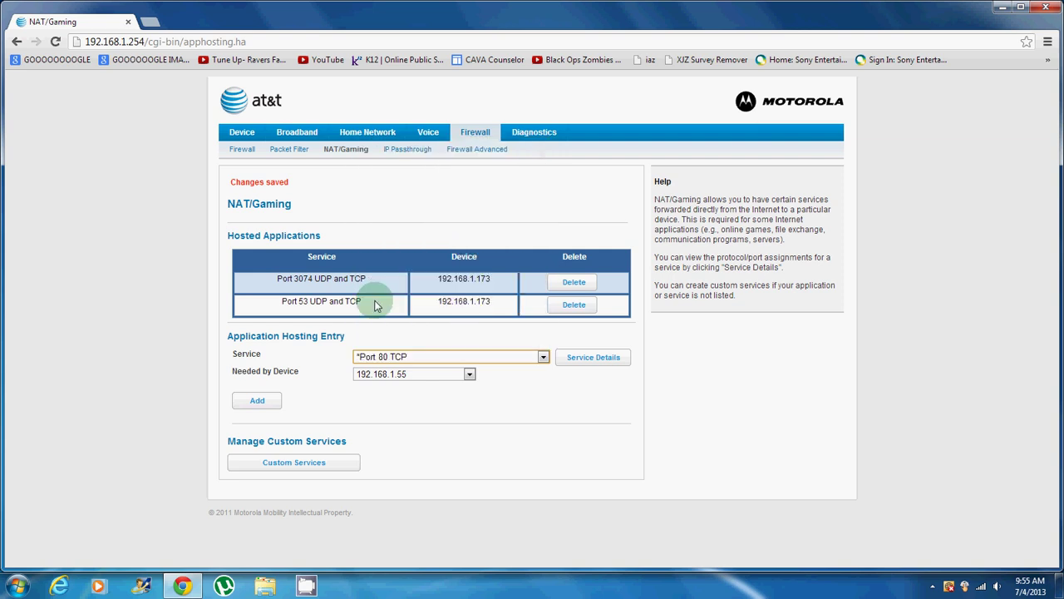
click(454, 373)
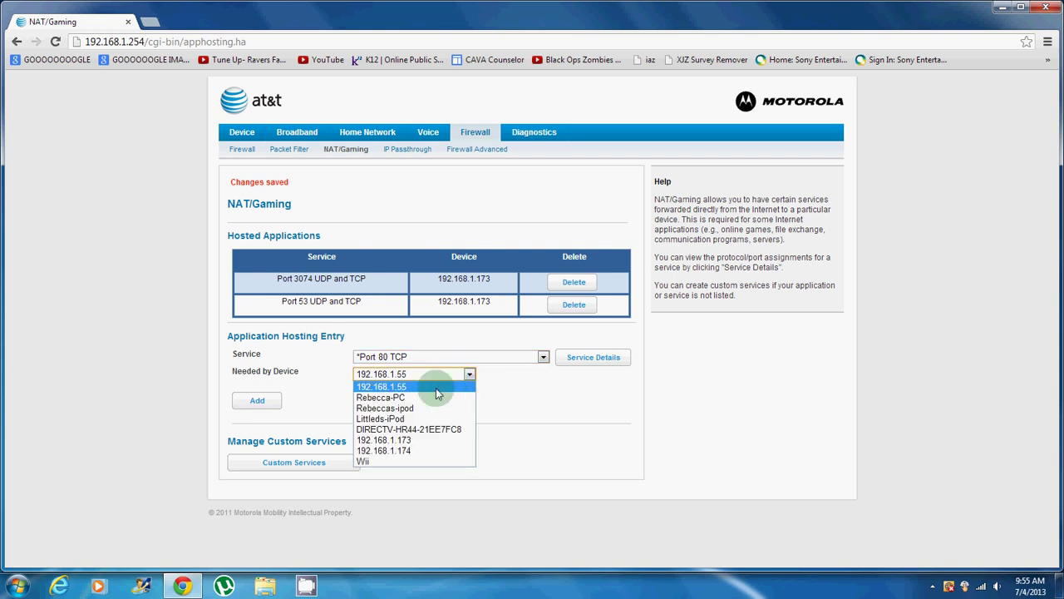
click(408, 440)
click(251, 402)
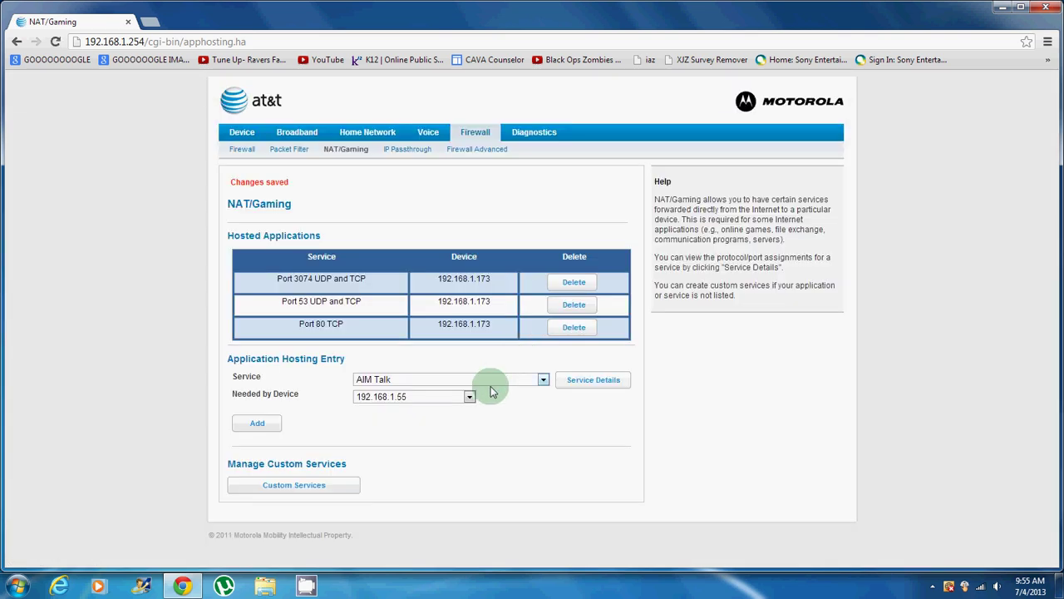
Step: Submit a Port 88 UDP hosted entry assigned to device 192.168.1.173
click(543, 382)
scroll(462, 332, down, 10)
scroll(456, 333, down, 2)
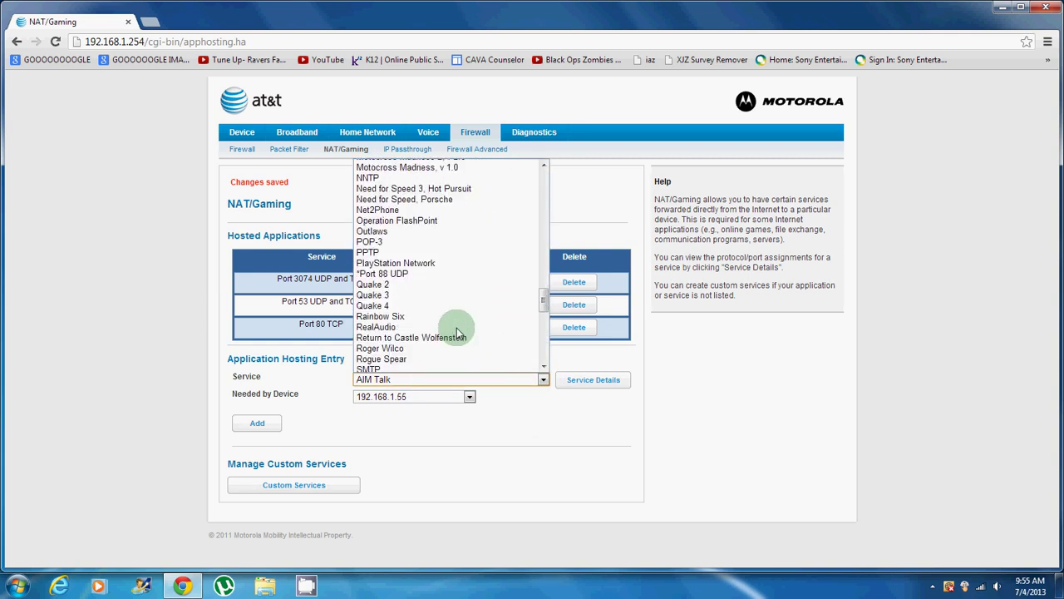
click(403, 272)
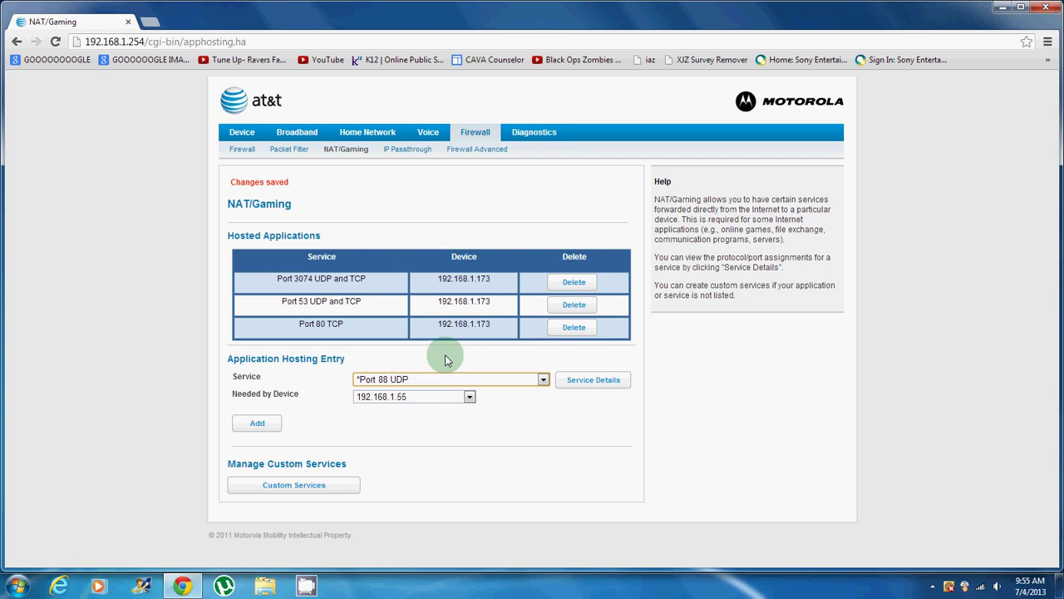
click(450, 397)
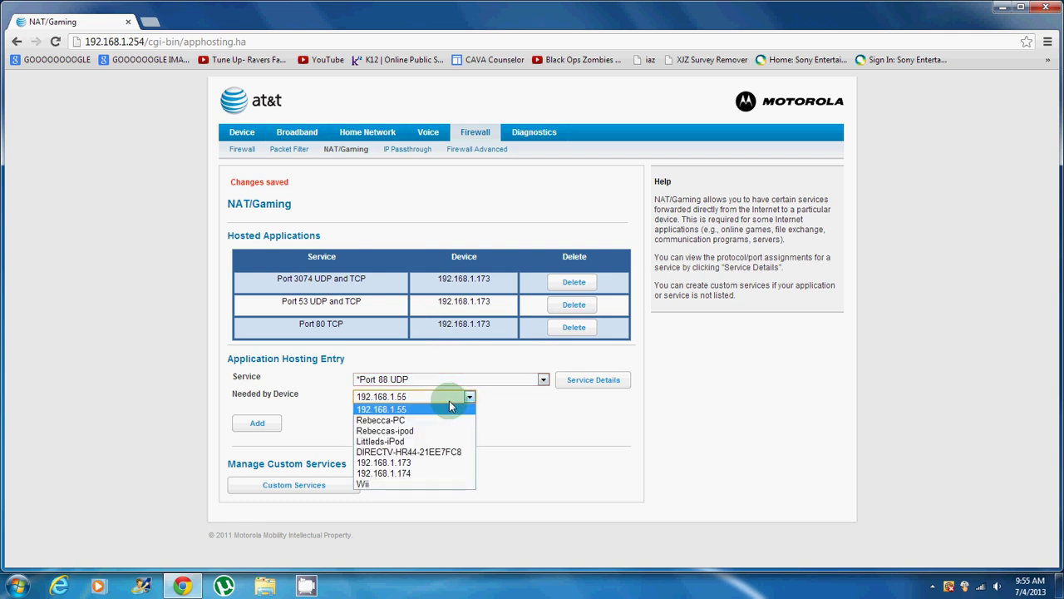
click(384, 463)
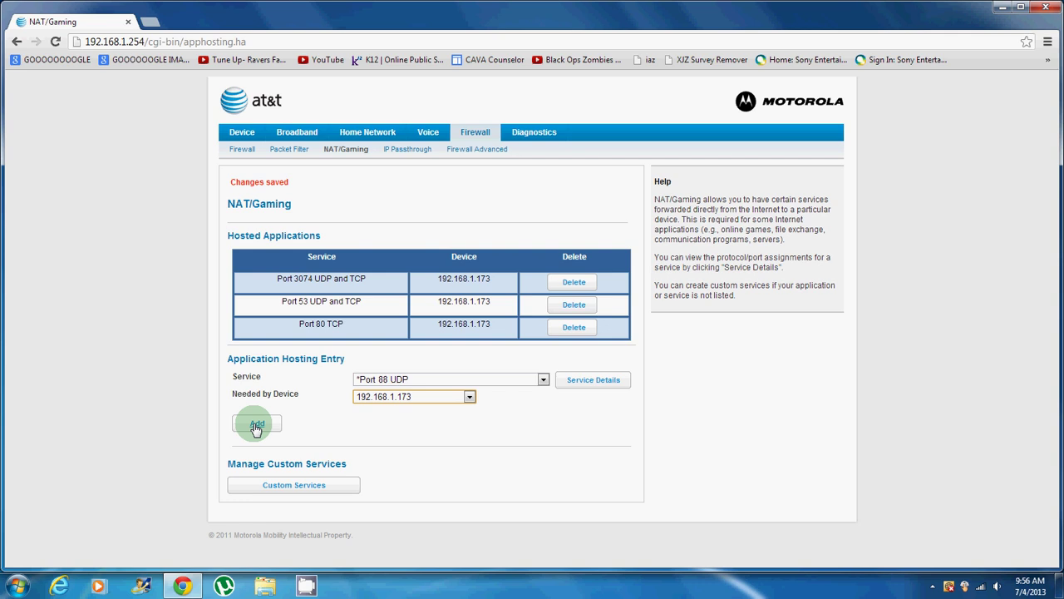
click(257, 426)
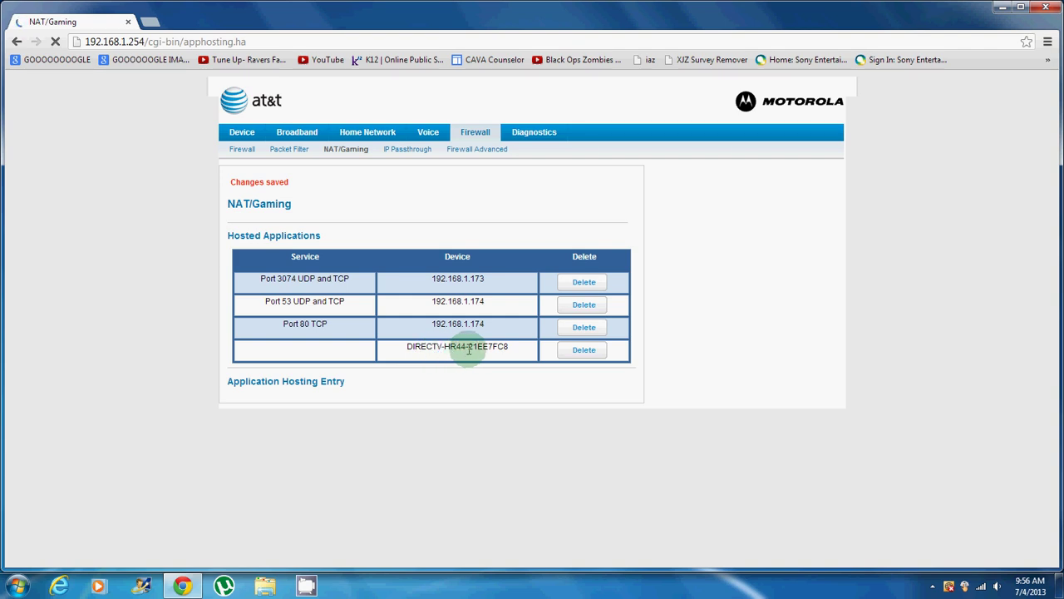
Step: Delete the stray DIRECTV receiver row from the Hosted Applications table
click(572, 356)
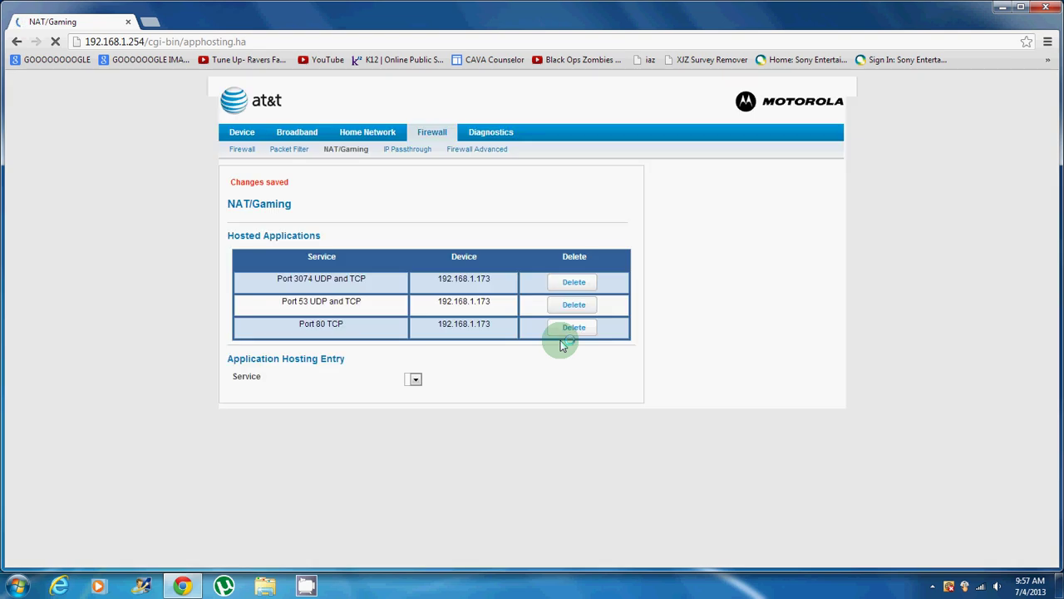
Step: Add Port 88 UDP for 192.168.1.173 as the fourth hosted application
click(541, 379)
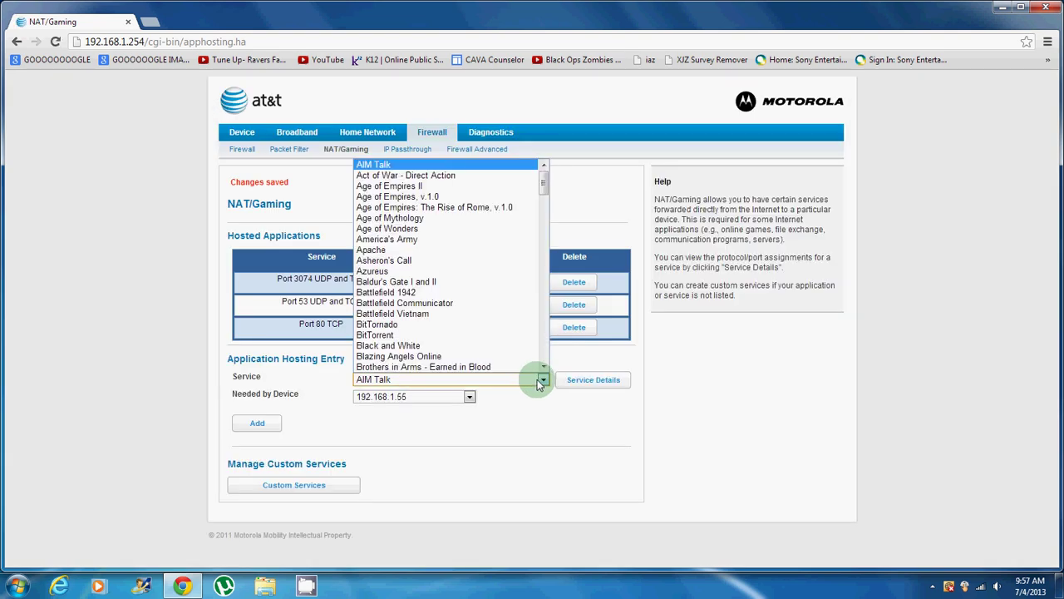
scroll(490, 329, down, 15)
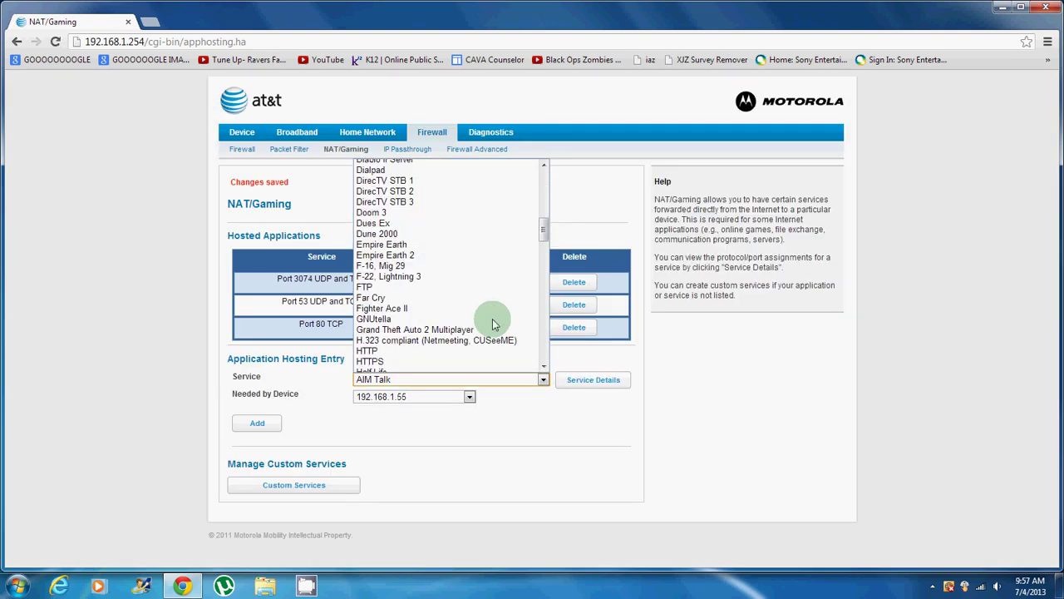
scroll(492, 325, down, 20)
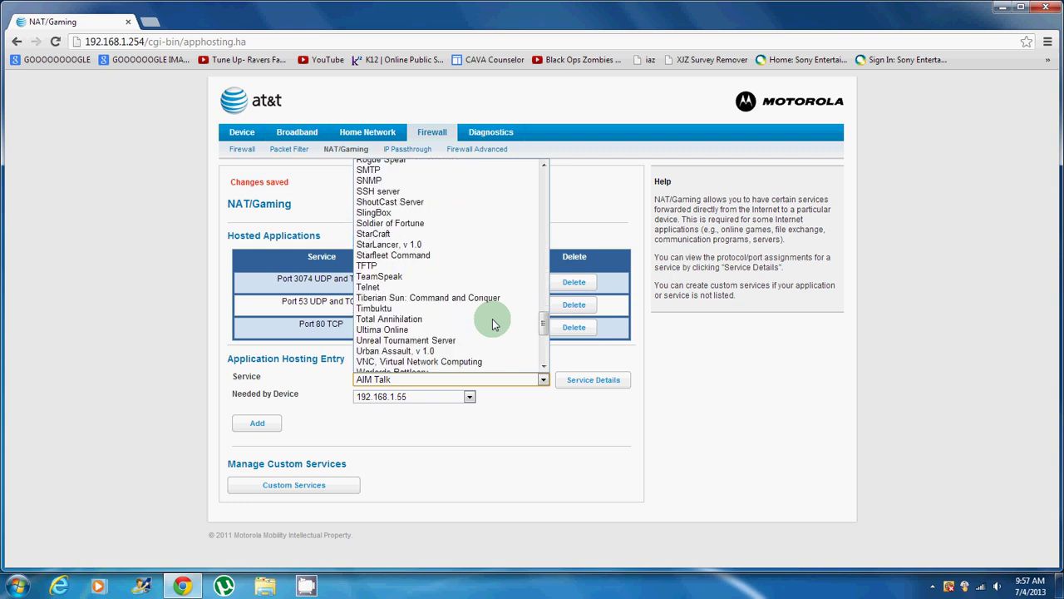
scroll(492, 325, down, 1)
scroll(493, 320, up, 20)
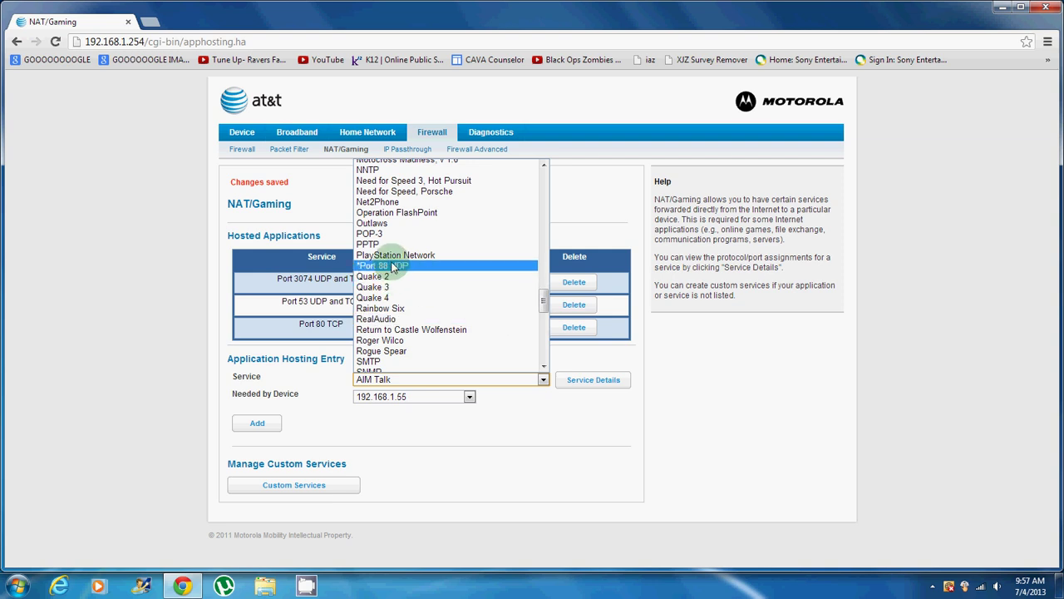
click(394, 266)
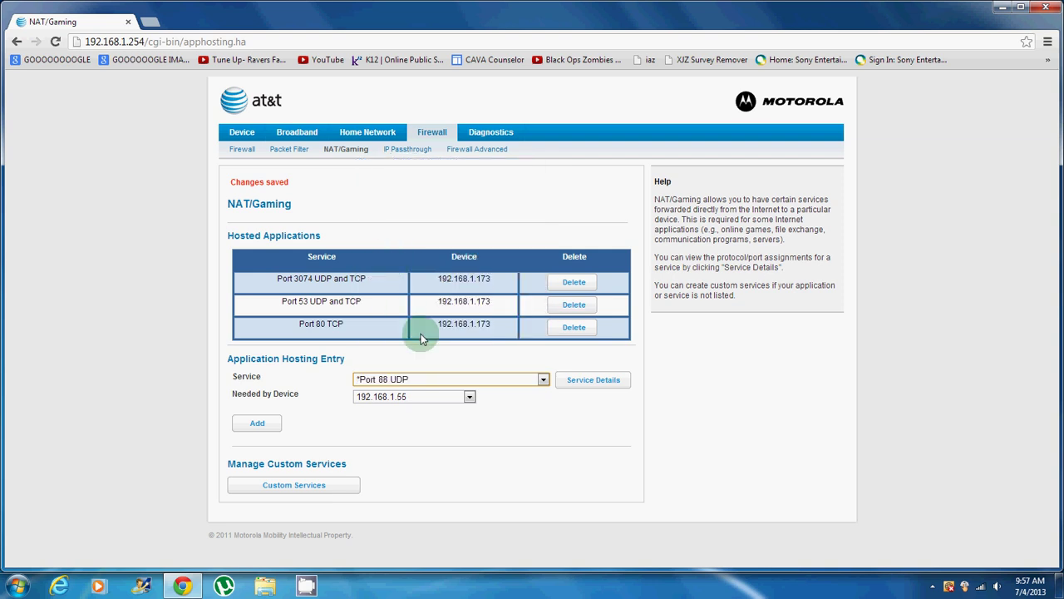
click(449, 397)
click(445, 469)
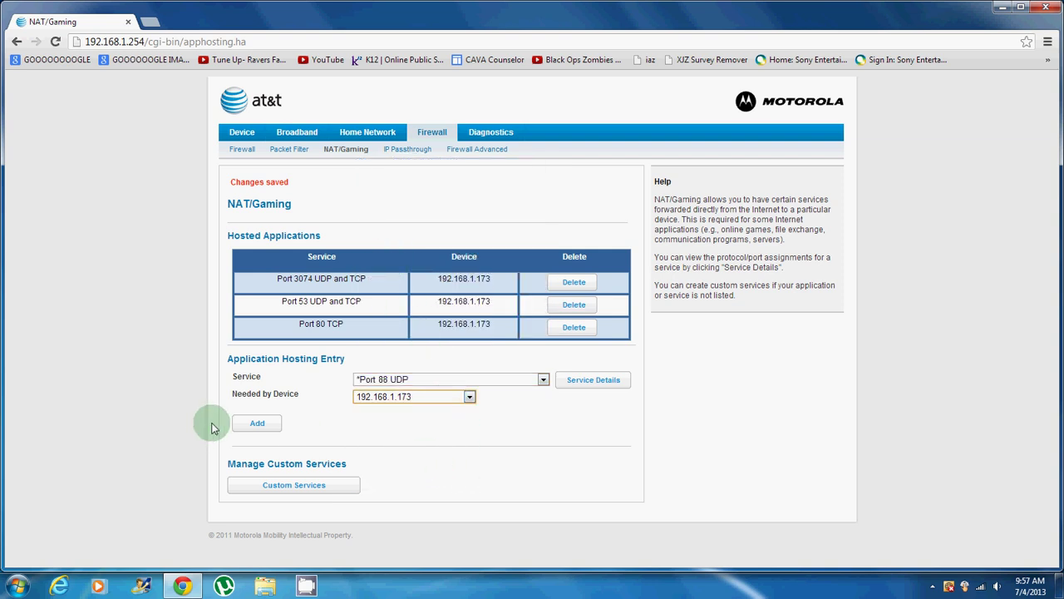
click(250, 423)
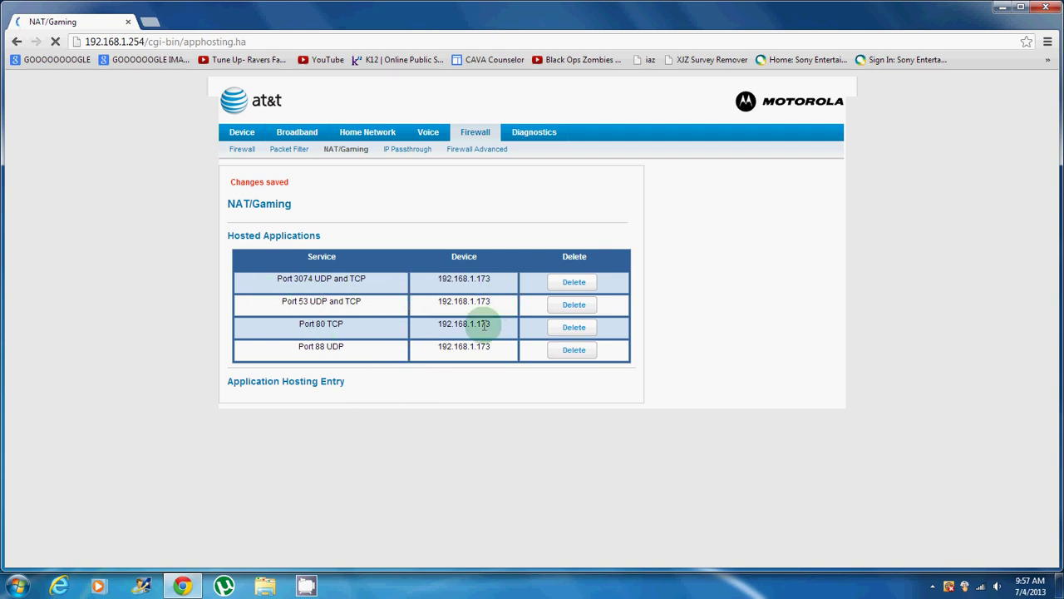
Step: On the IP Passthrough page, set Allocation Mode to Passthrough and save
click(401, 156)
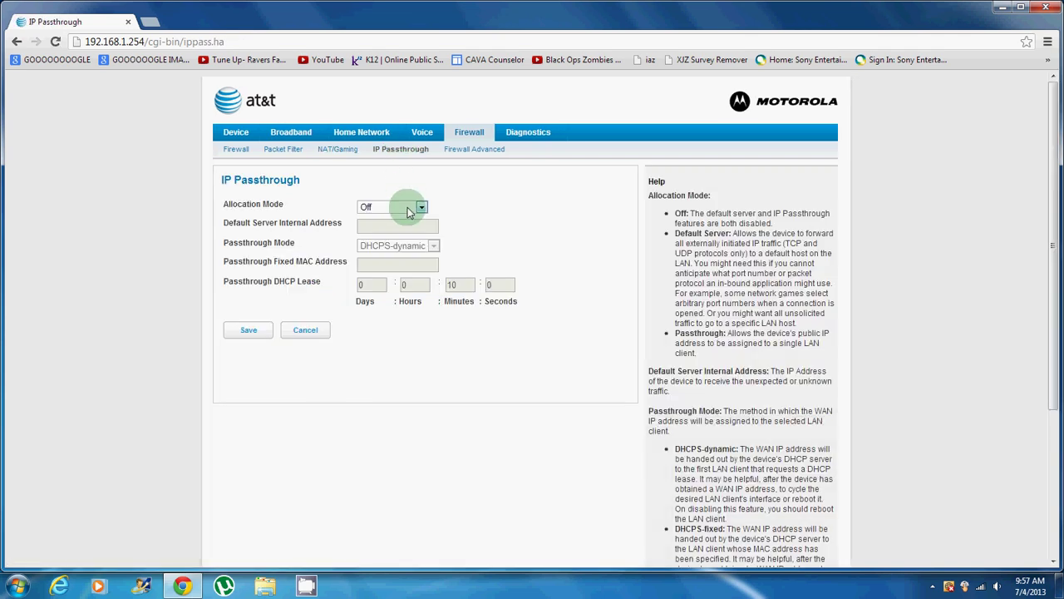
click(405, 208)
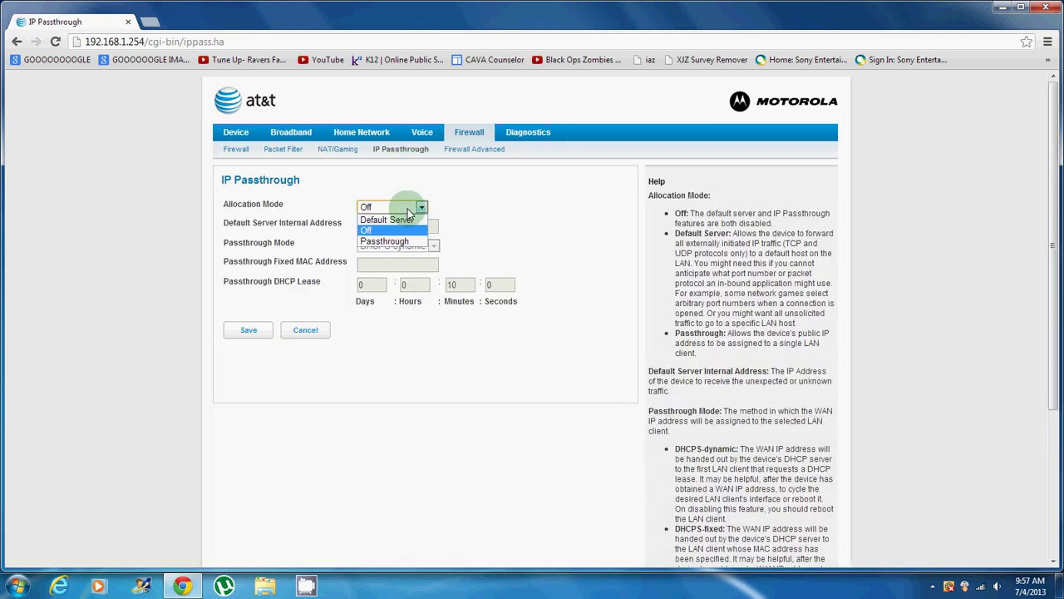
click(390, 242)
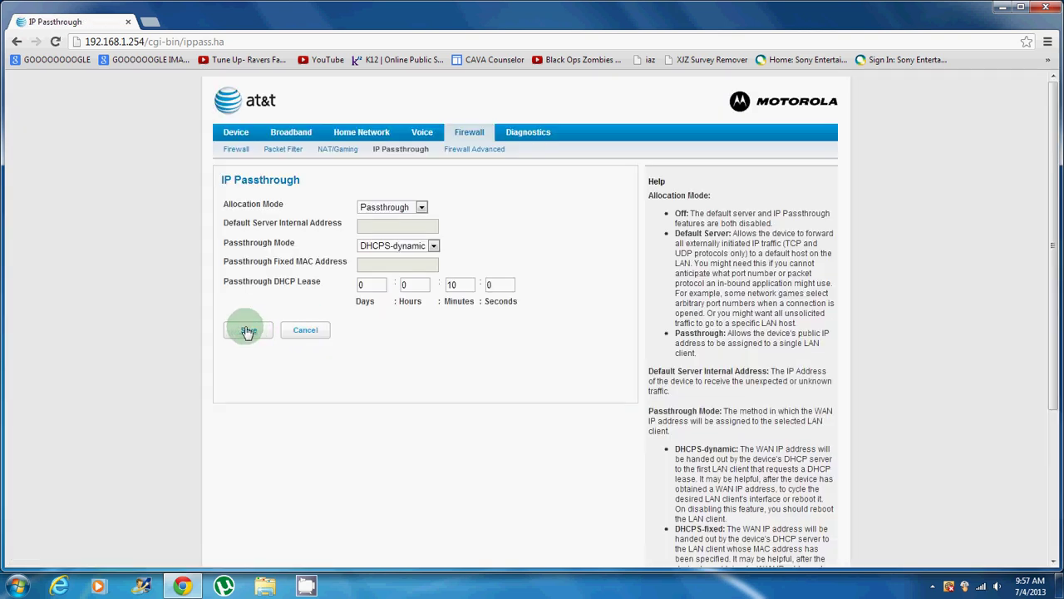
click(247, 332)
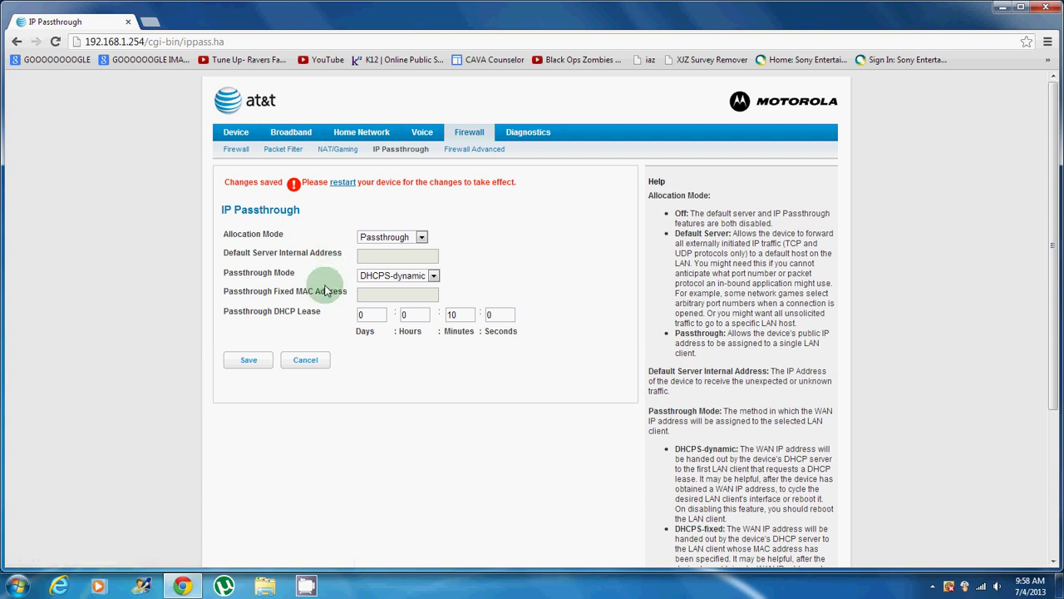
Step: Change Allocation Mode back to Off, save, and confirm it stays Off
click(390, 238)
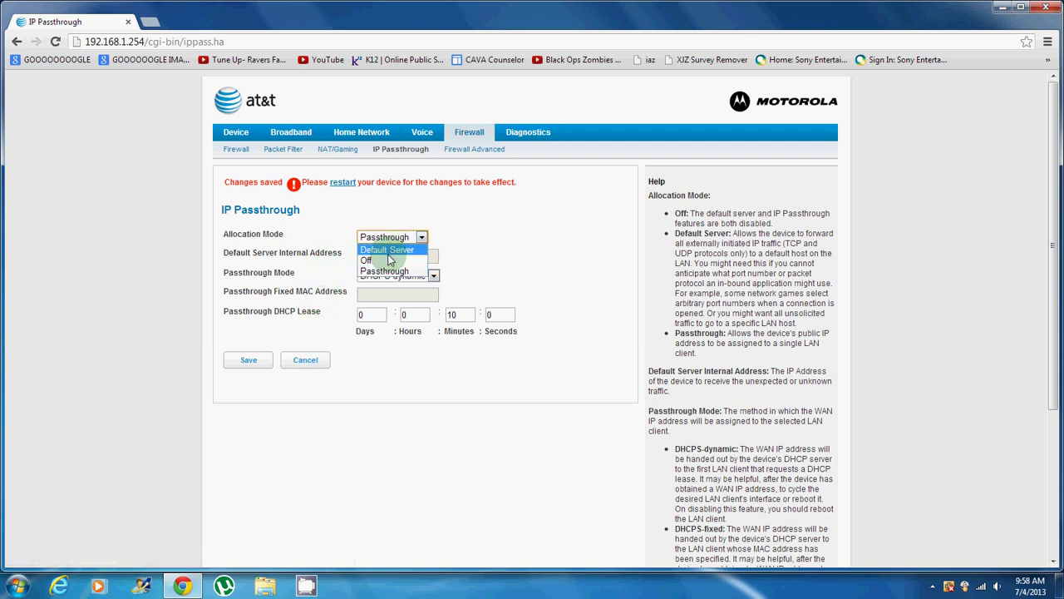
click(385, 261)
click(263, 362)
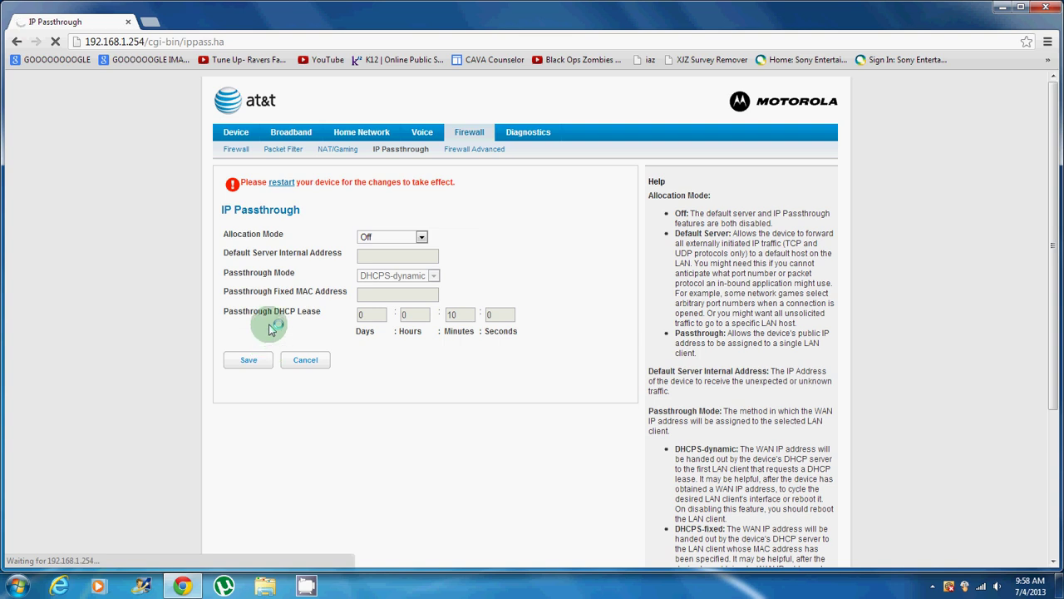
click(409, 239)
click(405, 241)
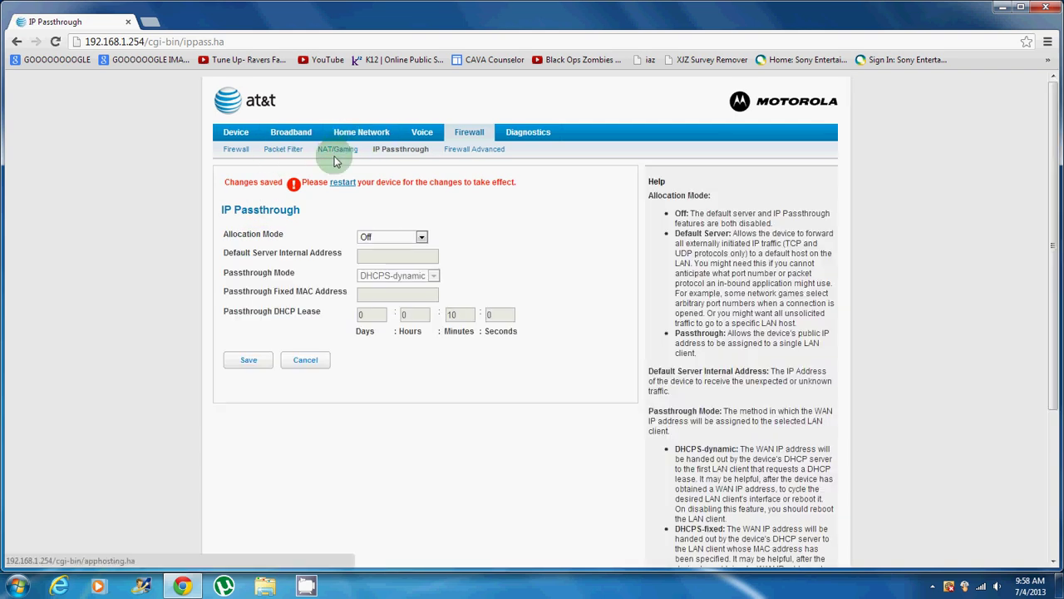
Step: Return to NAT/Gaming and review the four hosted entries forwarding to 192.168.1.173
click(336, 155)
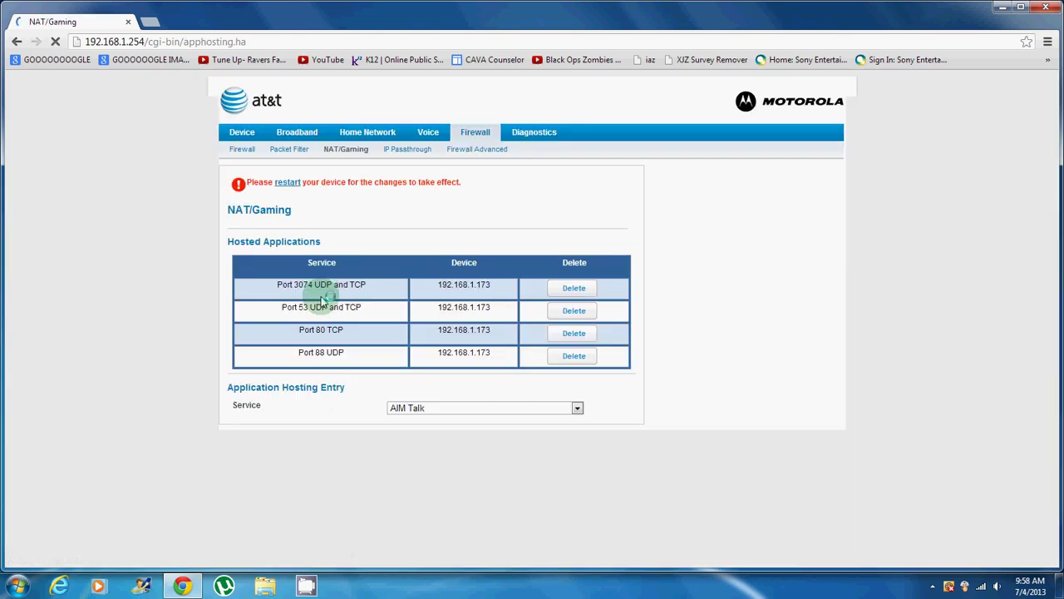
right_click(322, 329)
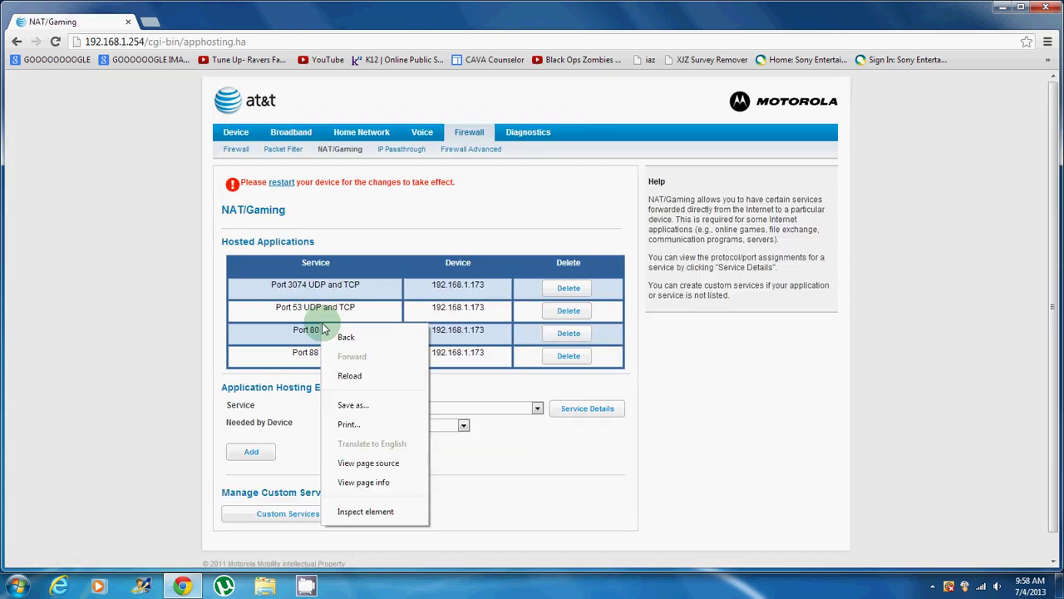
click(227, 264)
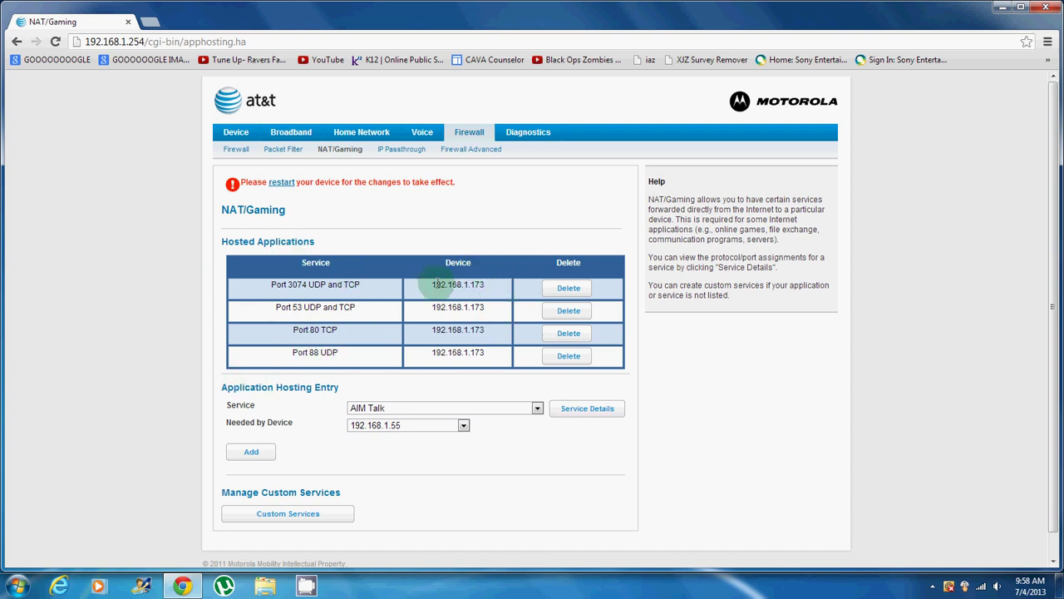
drag(432, 283, 499, 352)
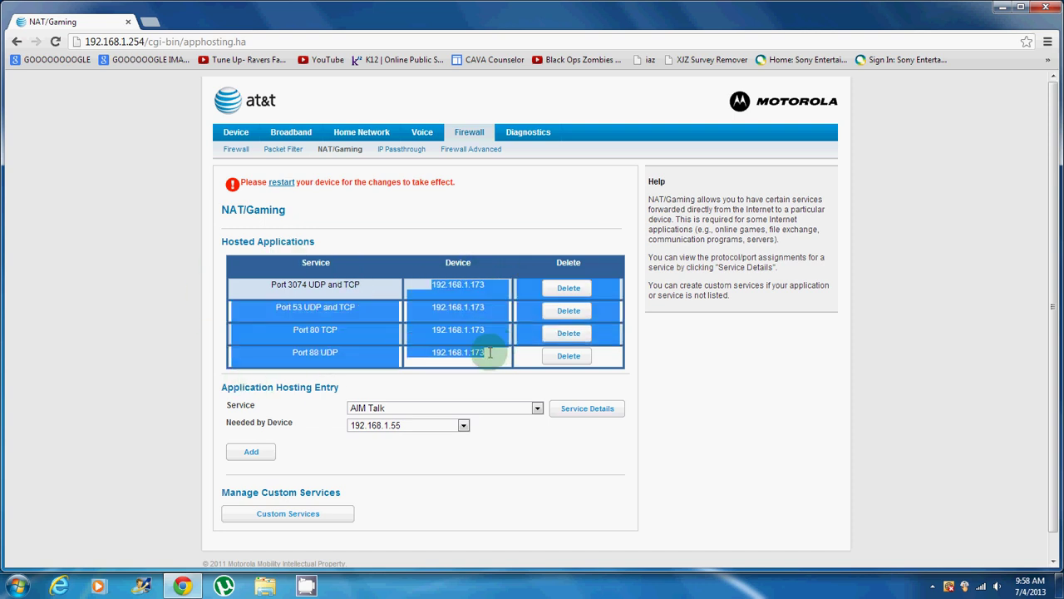
click(484, 351)
click(429, 425)
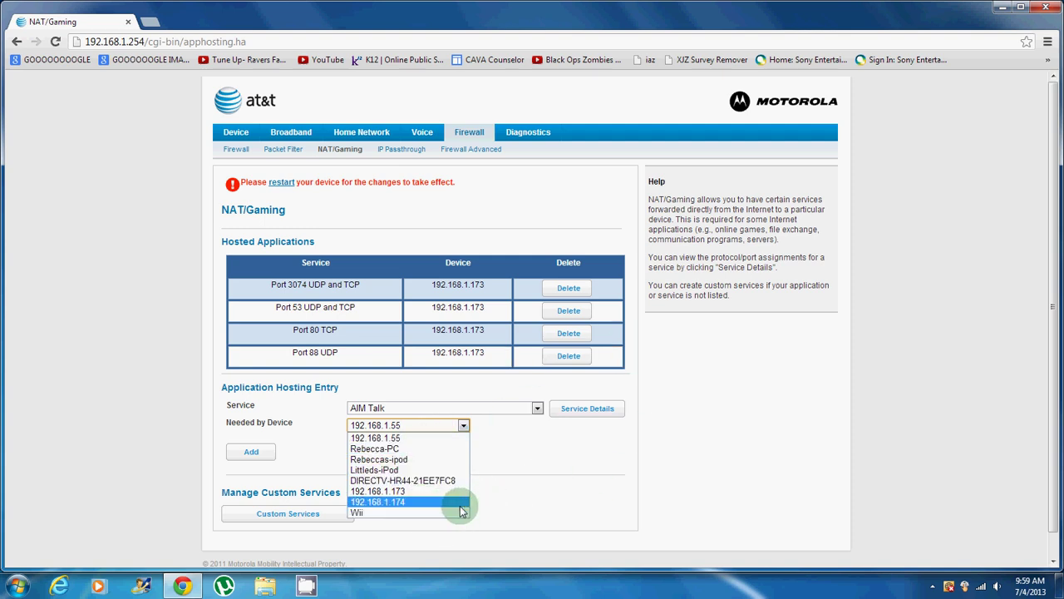
click(505, 484)
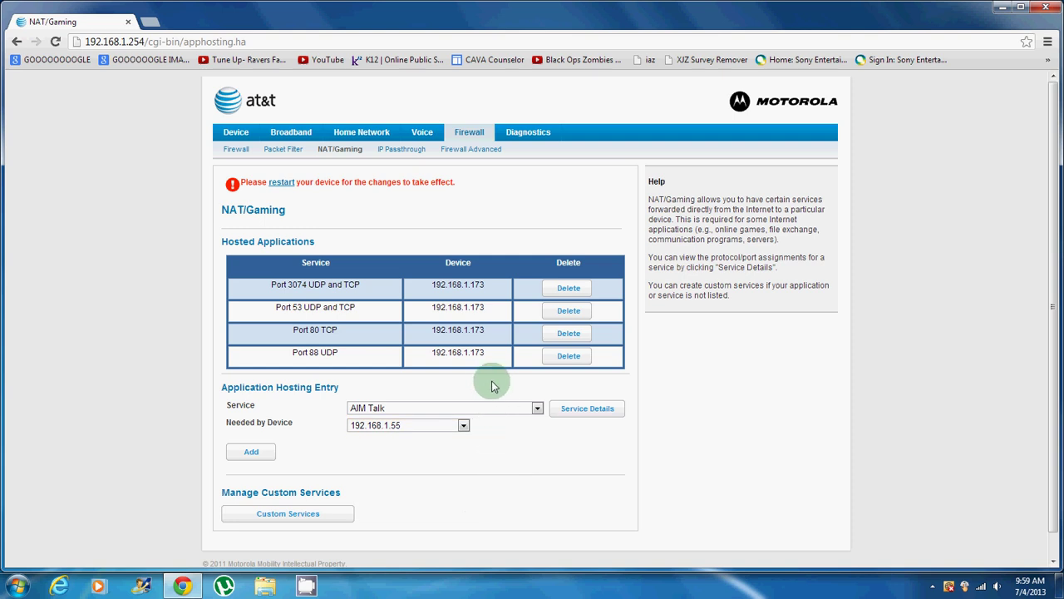